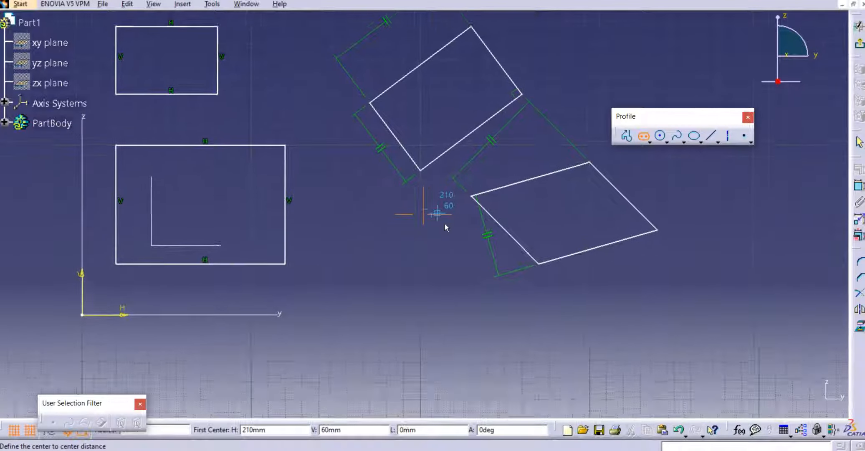
Draw a horizontal elongated hole with a radius of about 20 mm below the tilted rectangle and the parallelogram
left_click(381, 344)
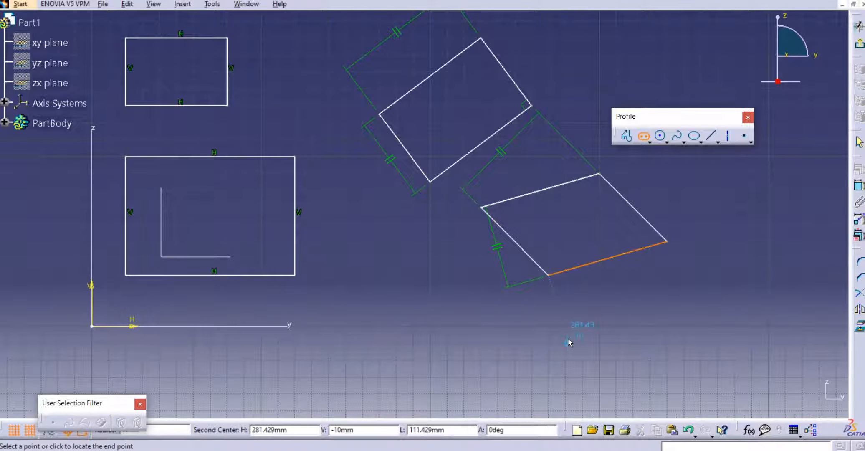
left_click(499, 343)
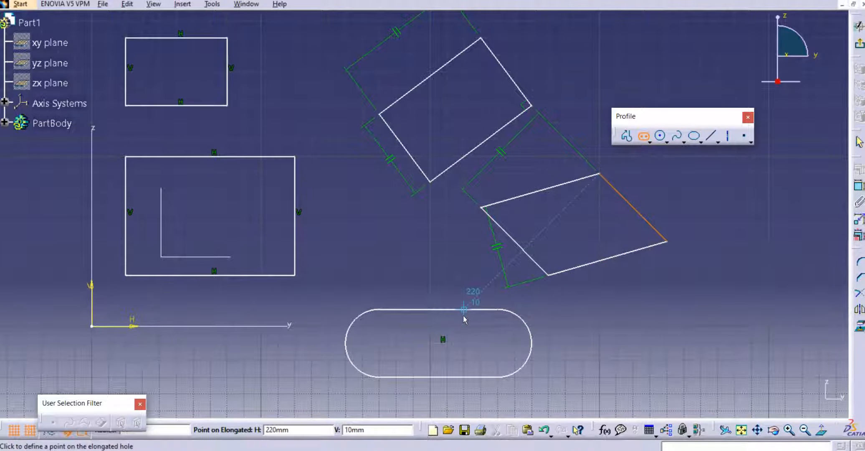
left_click(463, 312)
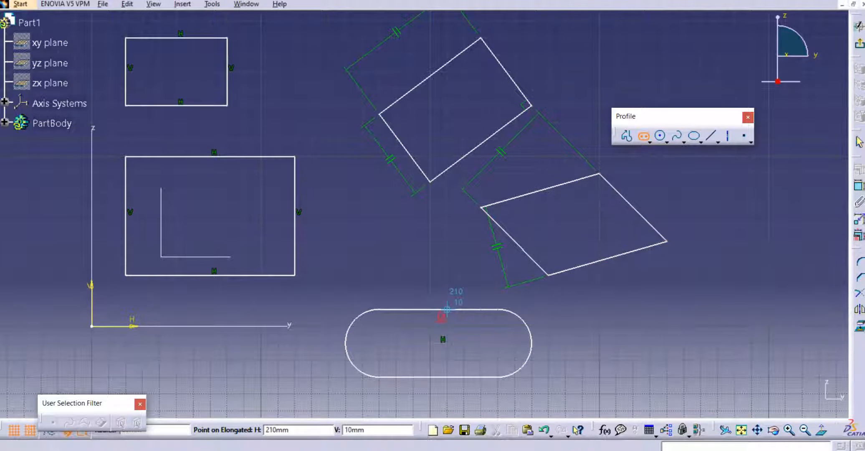
left_click(578, 314)
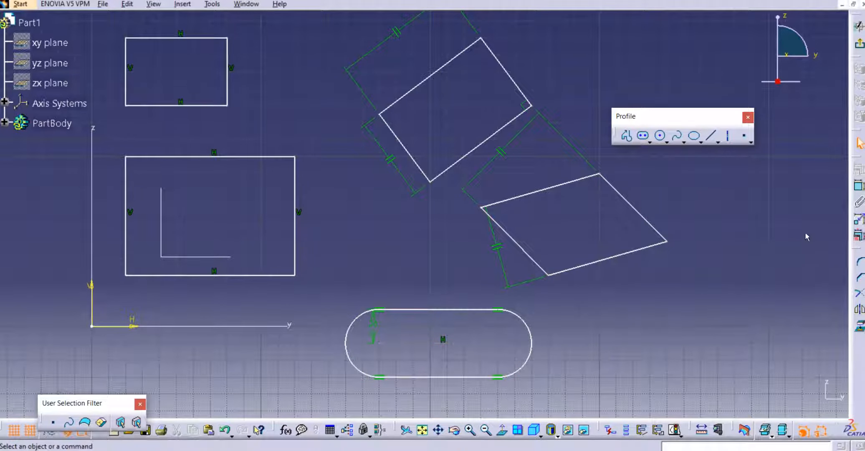
left_click(533, 340)
left_click_drag(574, 356, 674, 327)
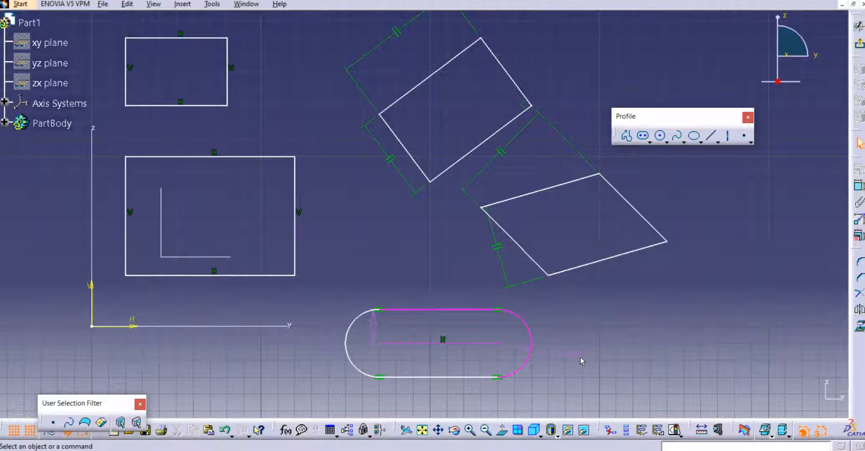
left_click(564, 355)
key("Delete")
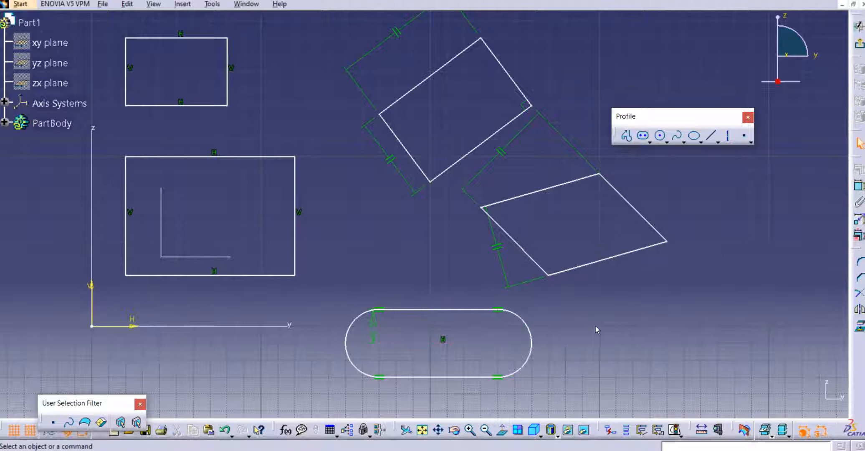
middle_click_drag(628, 287, 627, 305)
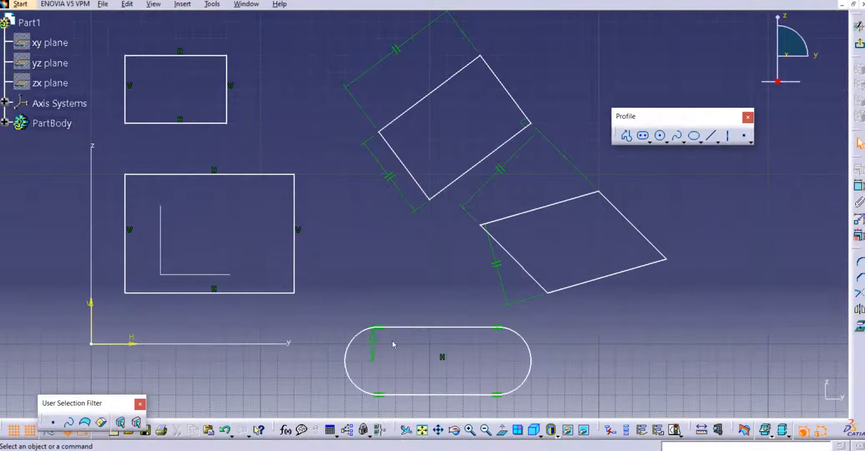
left_click(370, 345)
left_click(715, 286)
Draw a cylindrical elongated hole beside the parallelogram, with a centre arc radius of about 49 mm and an end radius of about 17 mm
left_click(649, 142)
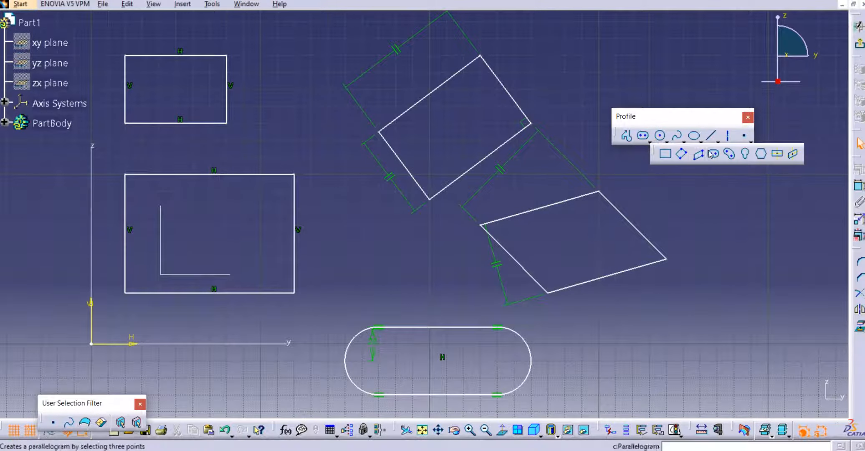
left_click(730, 156)
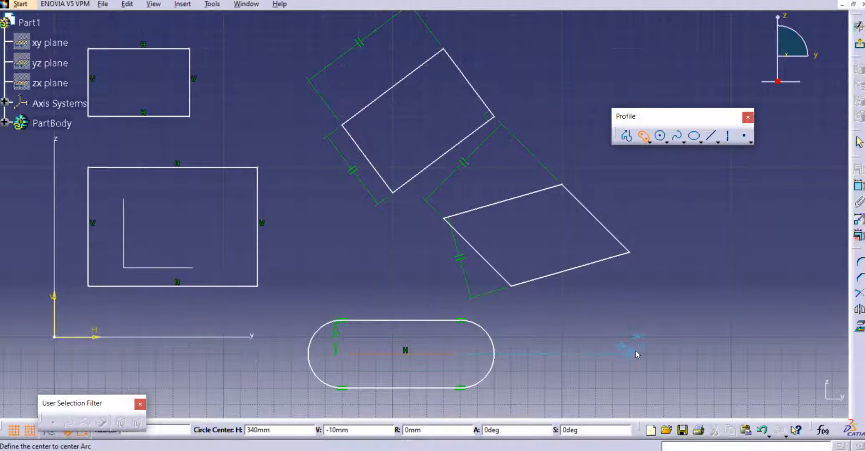
left_click(697, 232)
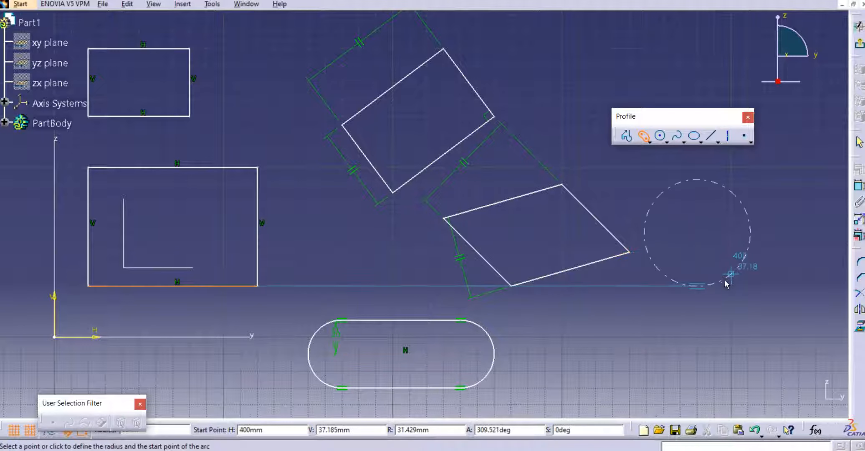
left_click(715, 314)
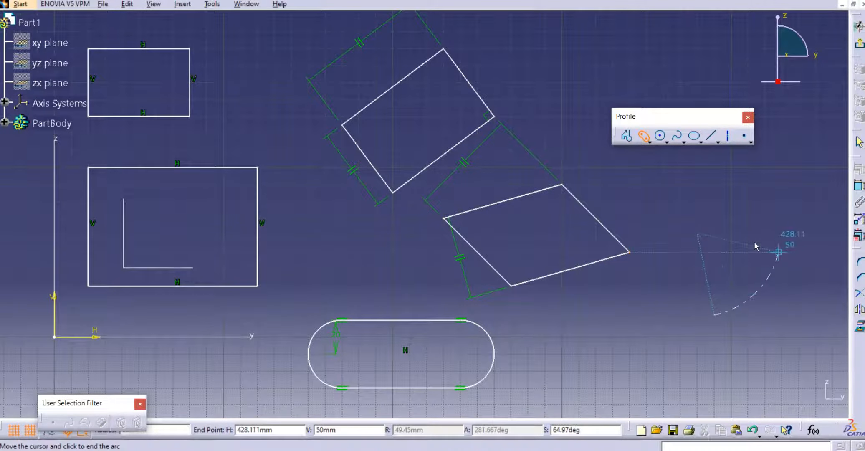
left_click(751, 224)
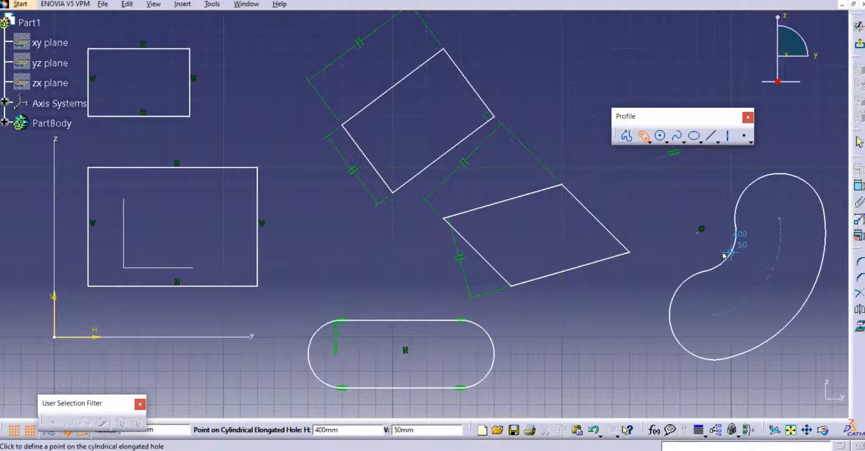
left_click(748, 256)
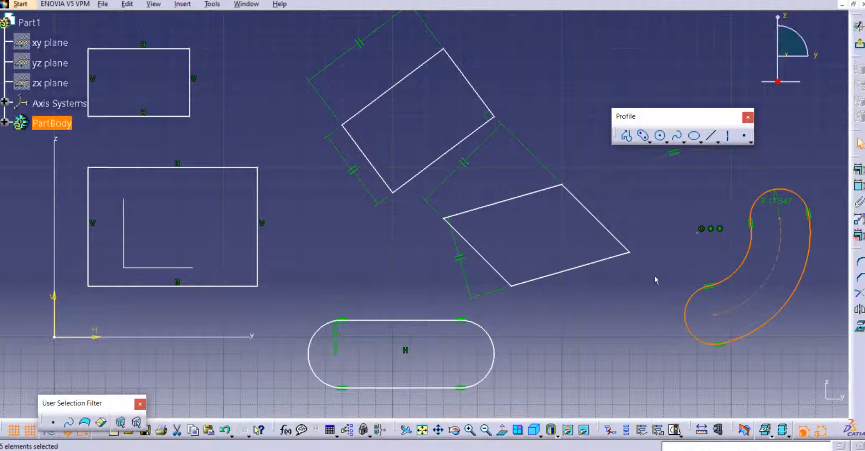
left_click(632, 311)
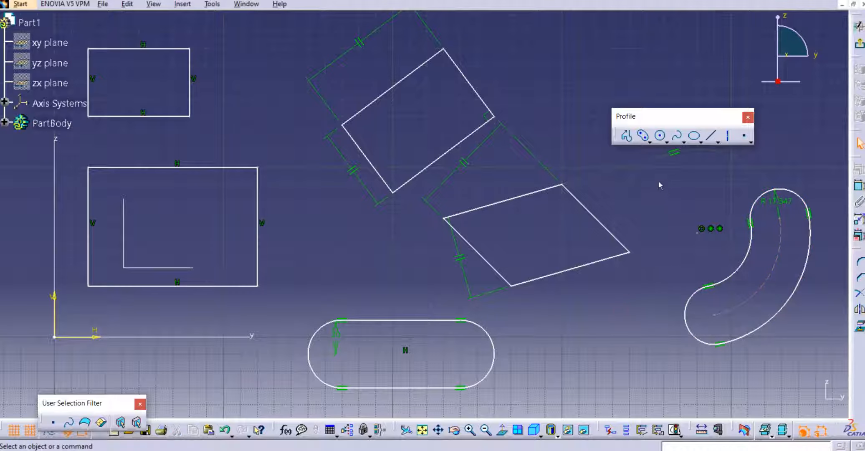
Draw a vertical keyhole profile above the parallelogram, with the larger arc on top at a radius of about 22 mm
left_click(648, 140)
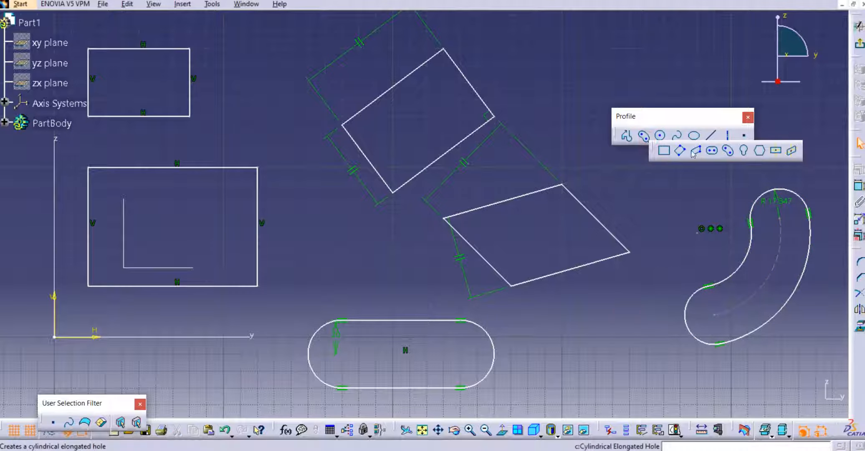
left_click(745, 153)
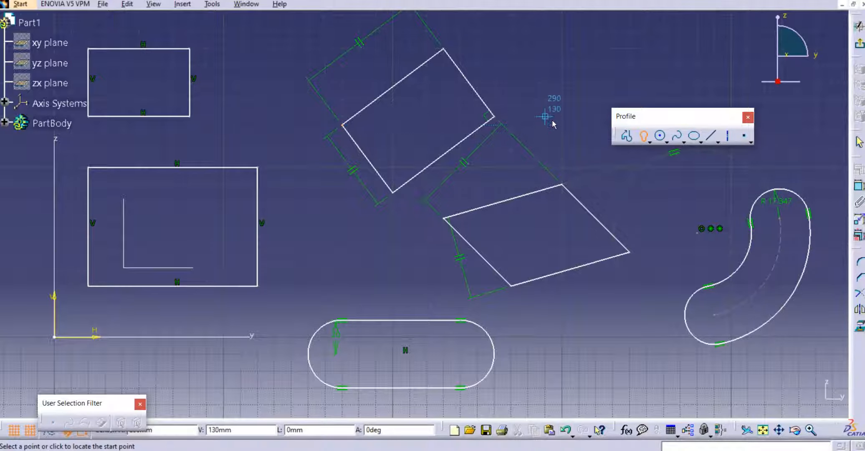
left_click(565, 50)
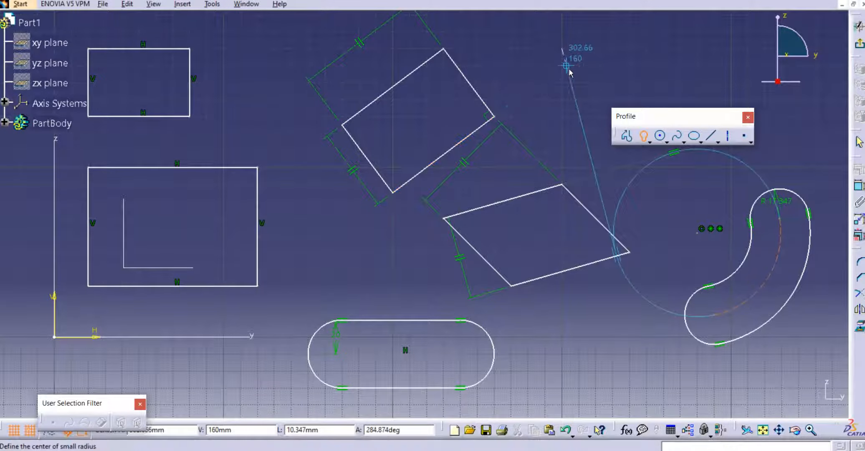
left_click(563, 101)
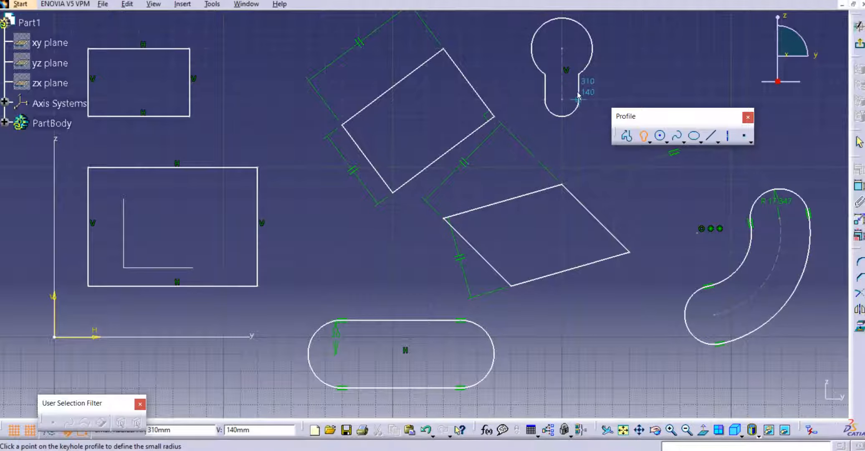
mouse_move(584, 92)
middle_mouse_down()
mouse_move(421, 209)
mouse_move(456, 230)
middle_mouse_up()
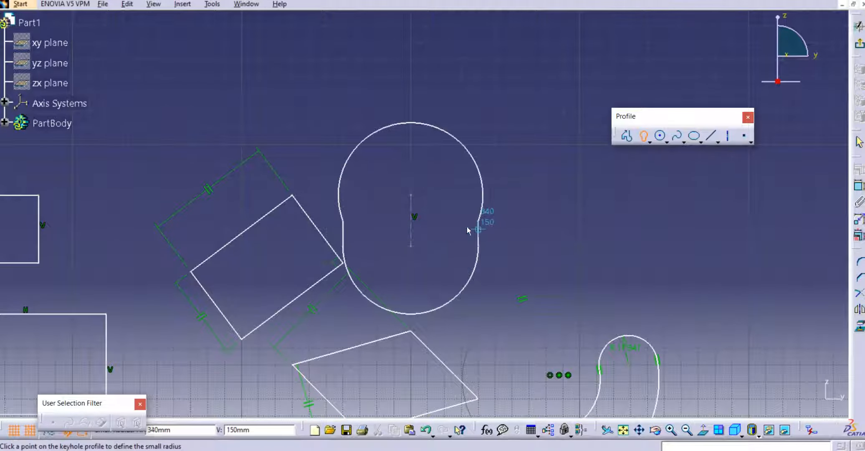
left_click(442, 226)
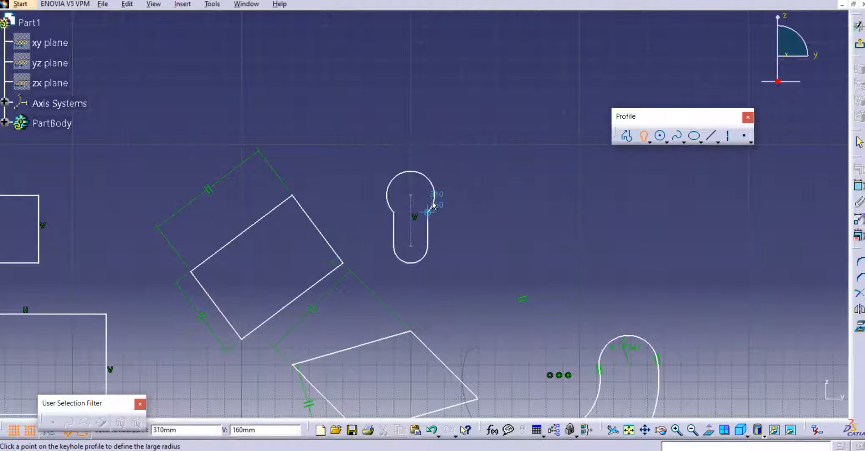
left_click(440, 218)
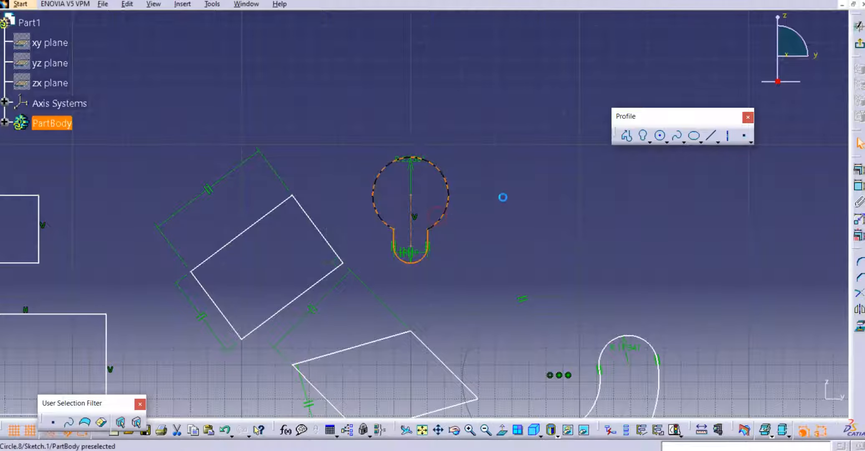
Draw a hexagon about 117 mm across flats in the empty area beyond the curved elongated hole
scroll(453, 219, "up", 5)
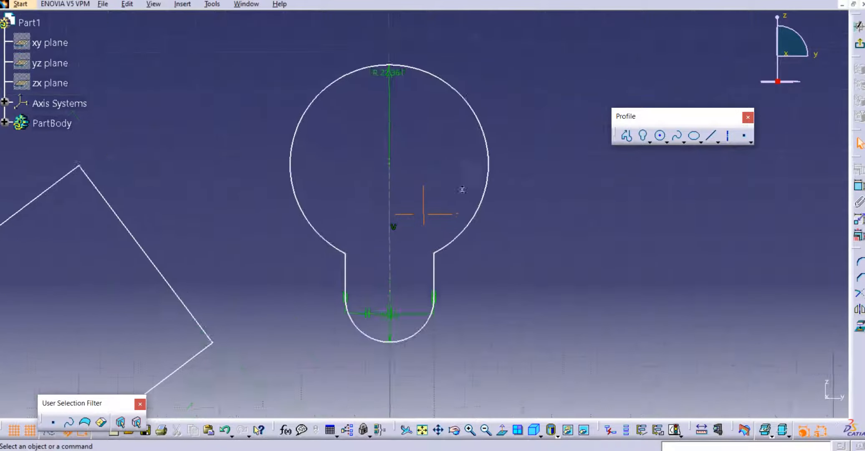
scroll(459, 190, "down", 4)
middle_click_drag(508, 203, 386, 223)
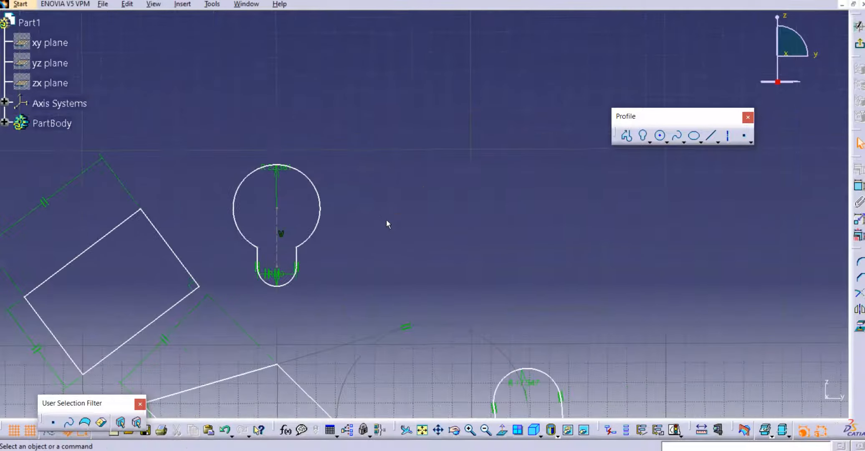
mouse_move(414, 190)
middle_mouse_down()
mouse_move(430, 194)
mouse_move(444, 233)
mouse_move(474, 194)
middle_mouse_up()
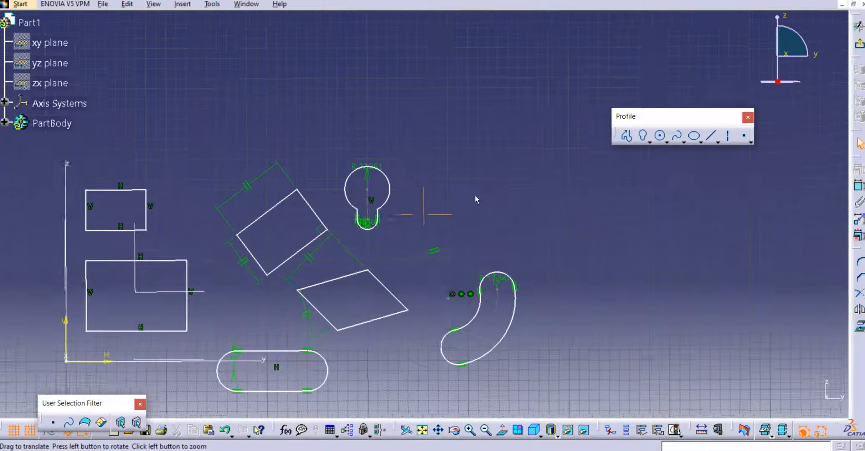
left_click(650, 142)
left_click(644, 247)
left_click(652, 272)
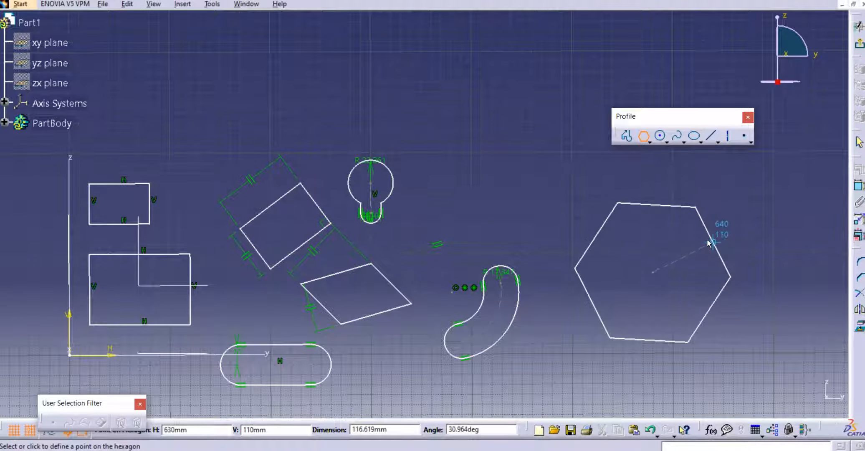
left_click(709, 243)
left_click(562, 194)
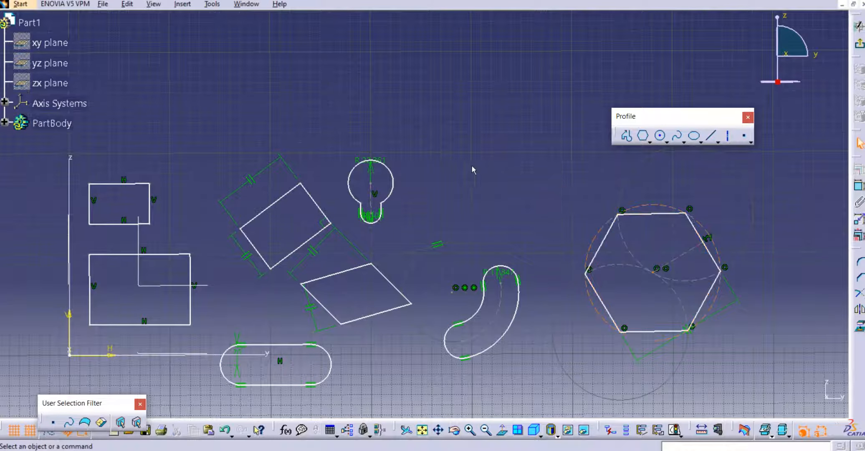
Draw a 60 mm wide, 40 mm high centered rectangle on the small upper rectangle's upper-right corner
left_click(650, 143)
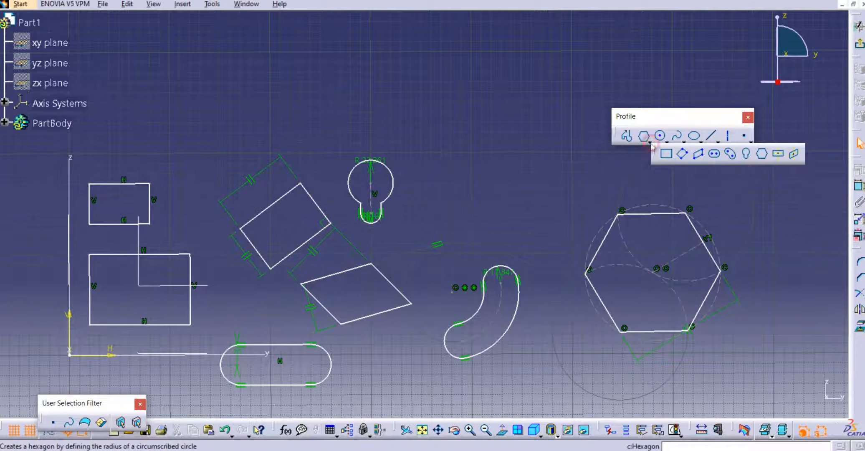
left_click(779, 154)
middle_click_drag(163, 185, 246, 181)
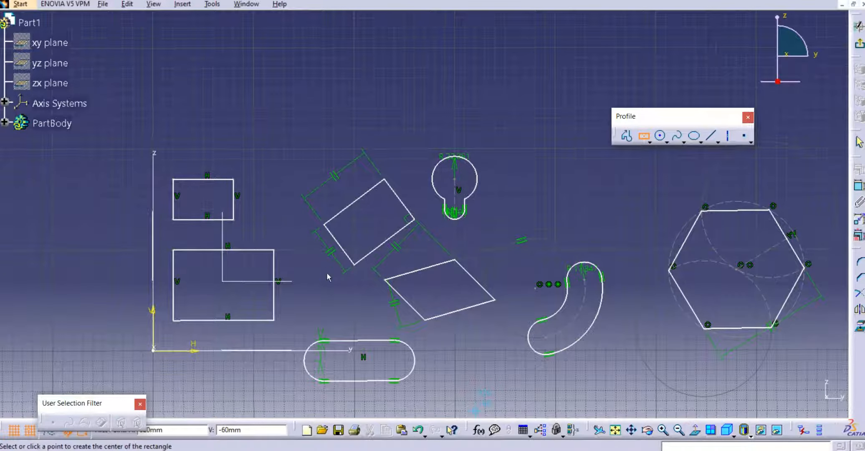
left_click(233, 179)
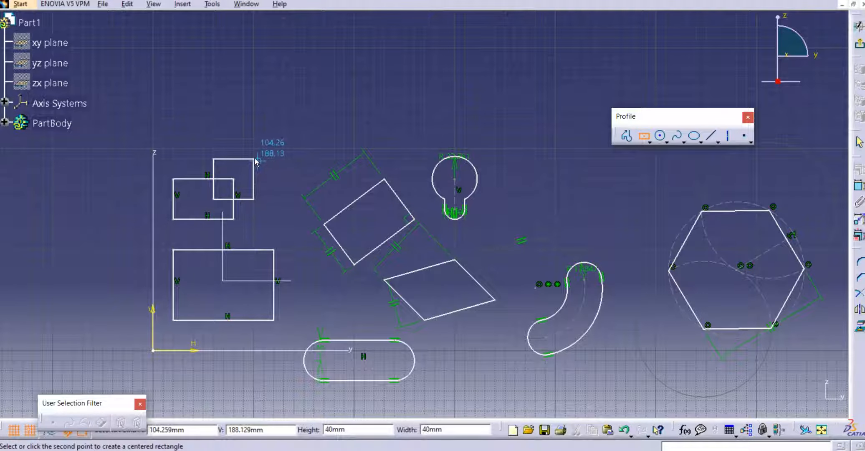
left_click(264, 158)
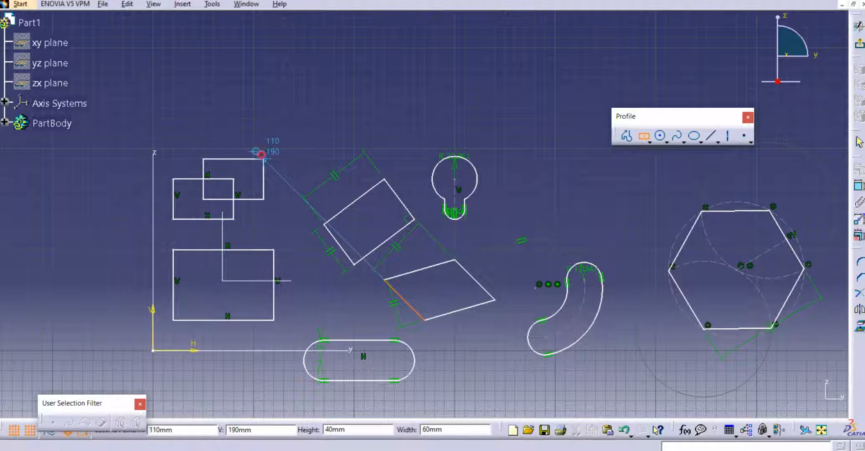
left_click(300, 138)
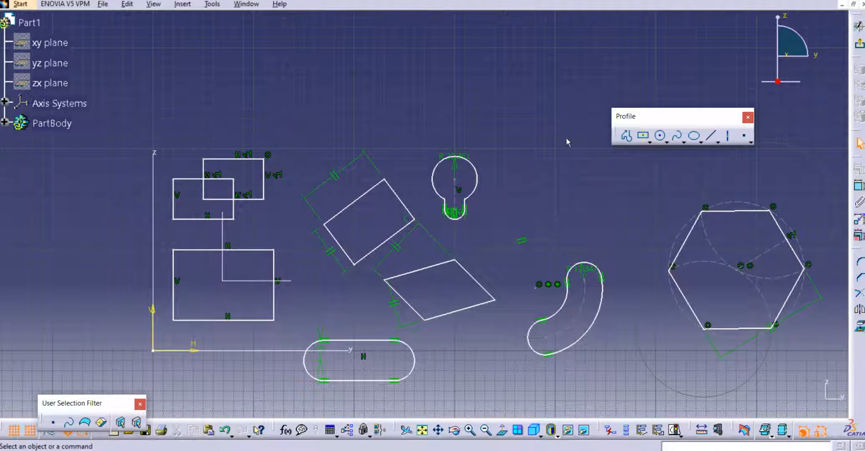
Draw a 60 mm wide centered parallelogram on the large rectangle's right and upper edges, around their shared corner
left_click(649, 142)
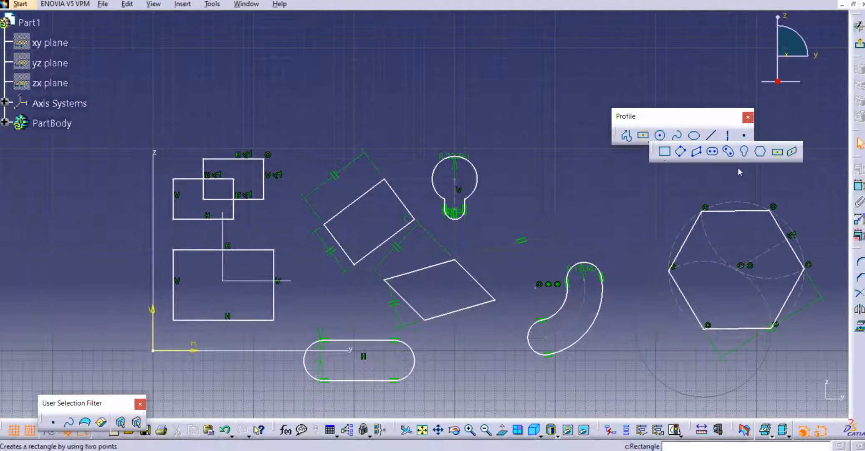
left_click(792, 154)
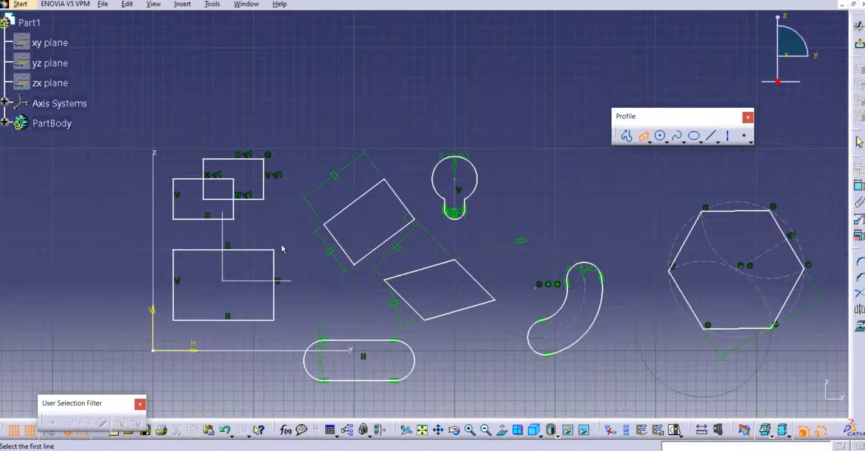
left_click(273, 259)
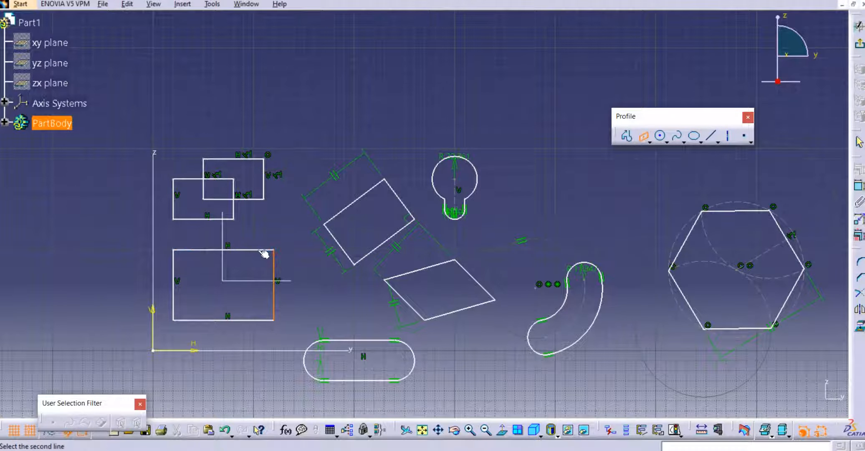
left_click(263, 250)
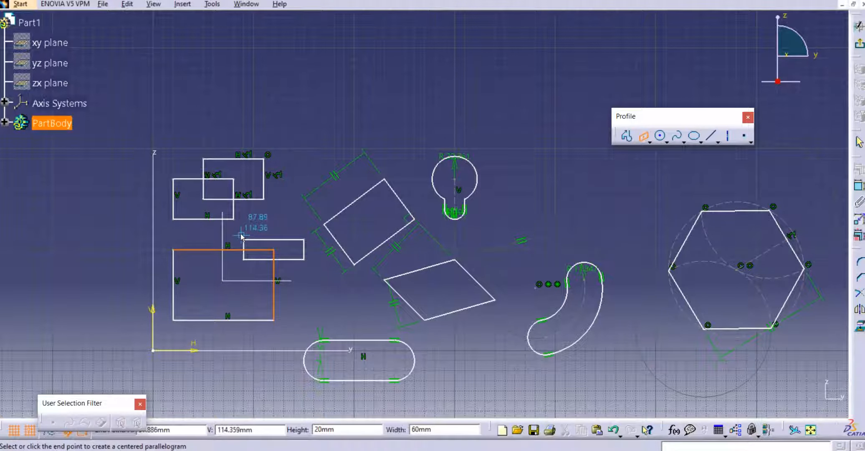
left_click(241, 232)
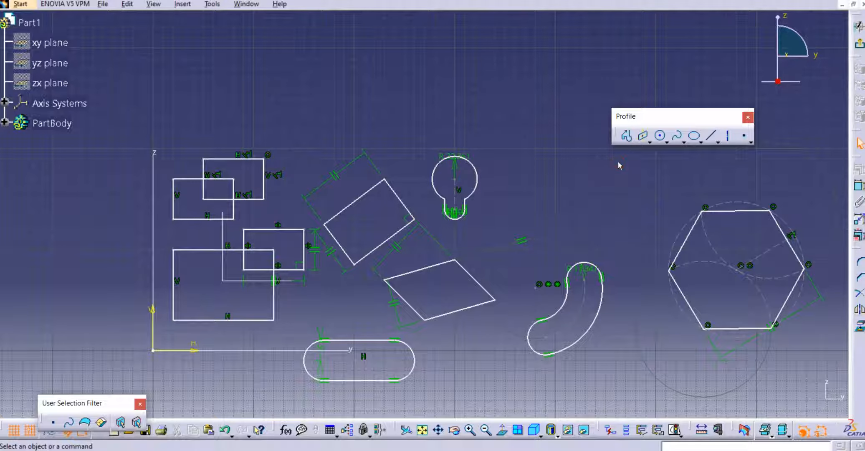
Select all the drawn profiles in the sketch and delete them
middle_click_drag(251, 170, 286, 228)
middle_click_drag(506, 124, 311, 193)
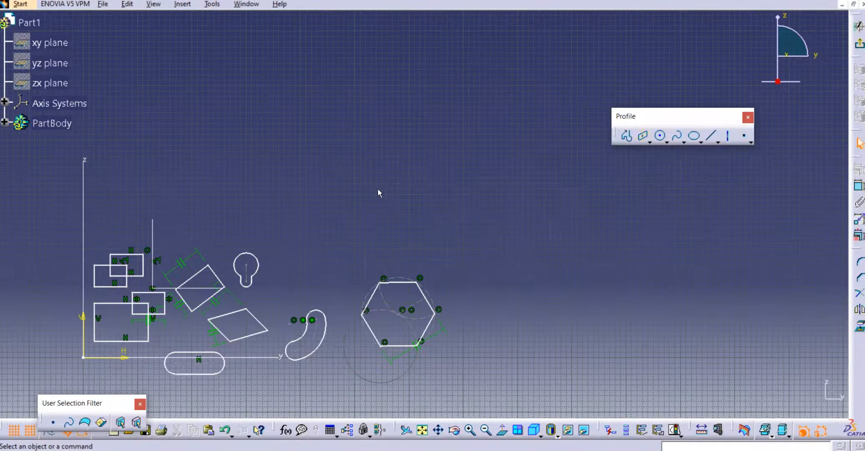
middle_click_drag(331, 235, 333, 203)
mouse_move(526, 188)
middle_mouse_down()
mouse_move(516, 218)
mouse_move(535, 141)
mouse_move(573, 130)
middle_mouse_up()
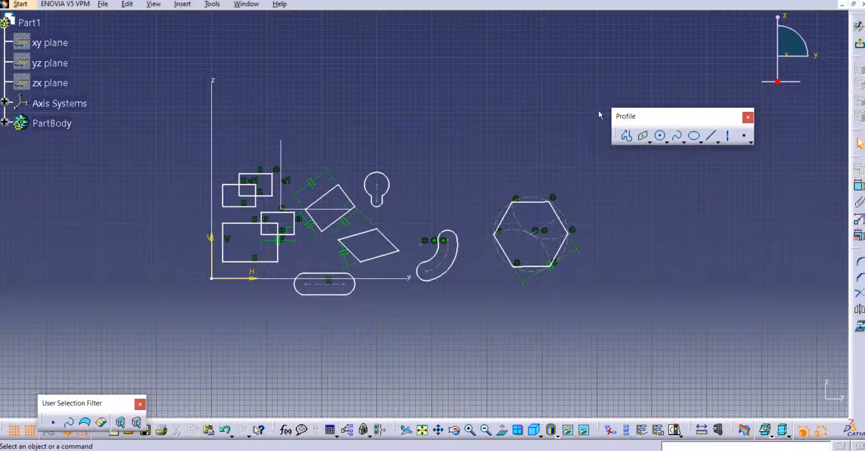
key("ctrl+a")
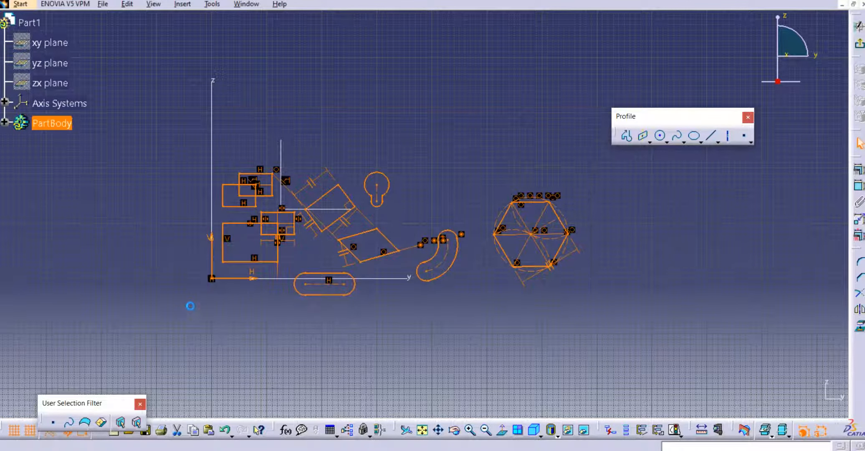
key("Delete")
Draw a circle by centre and radius point near the sketch origin, enclosing most of the small axis system
middle_click_drag(260, 272, 265, 263)
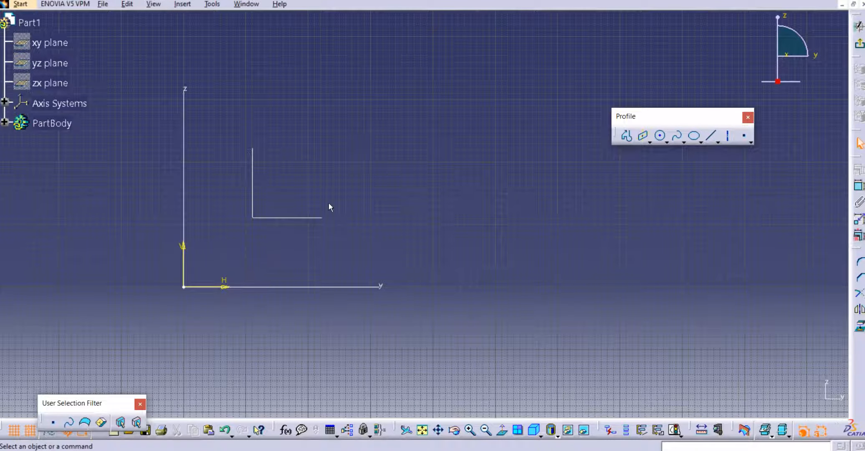
middle_click_drag(328, 206, 355, 236)
left_click(667, 142)
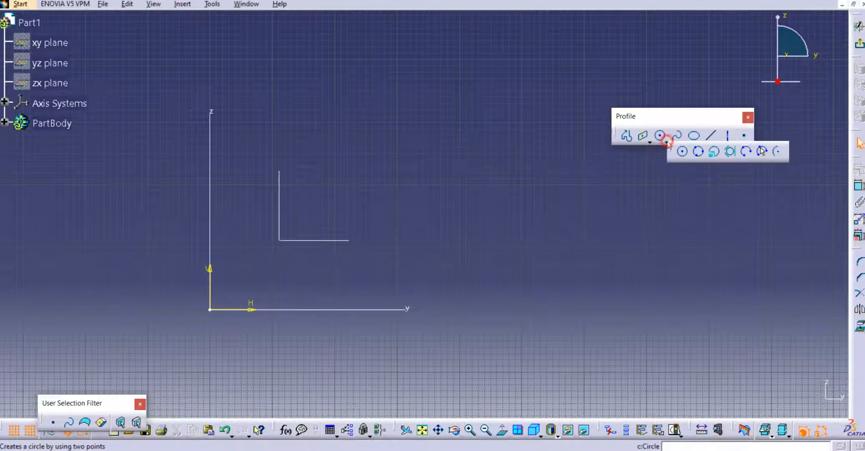
left_click(682, 151)
left_click(297, 210)
left_click(347, 241)
Draw a three-point circle of similar size in the empty area up and to the right of the first circle
left_click(667, 142)
left_click(699, 151)
left_click(522, 144)
Draw a nearly square rectangle about 100 mm wide below and to the right of the three-point circle
left_click(650, 143)
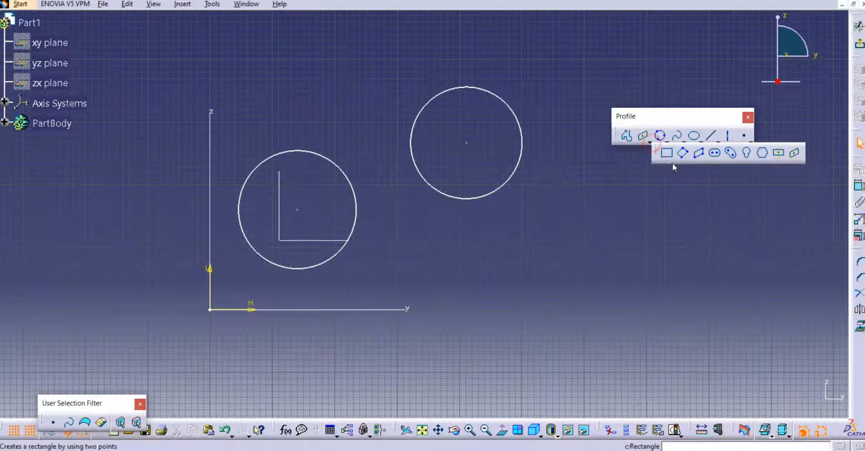
left_click(667, 152)
left_click(503, 259)
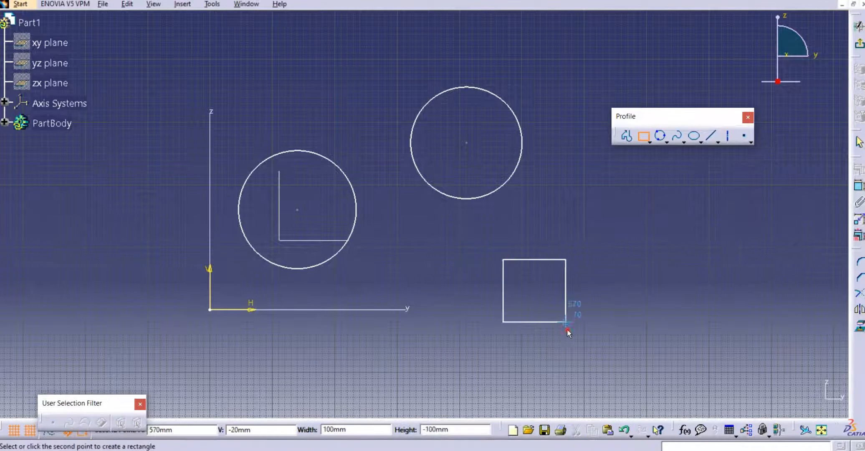
left_click(566, 328)
Draw a hexagon centred at H 740 mm and V 150 mm, in the area beyond the rectangle
left_click(650, 142)
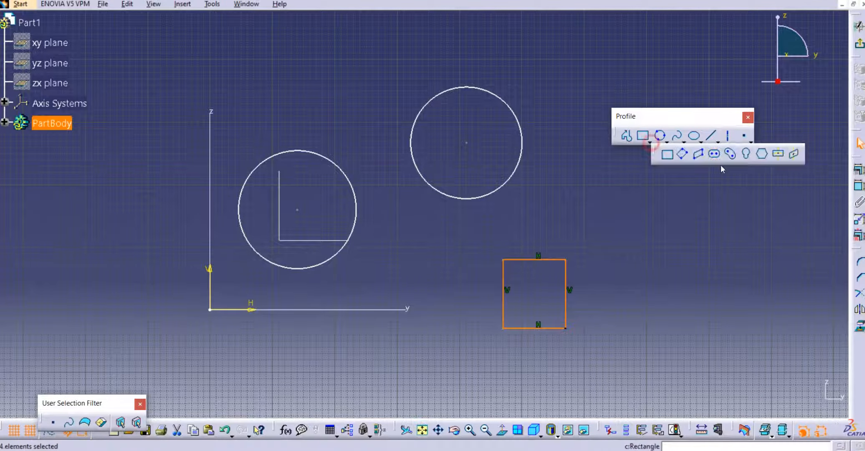
left_click(762, 154)
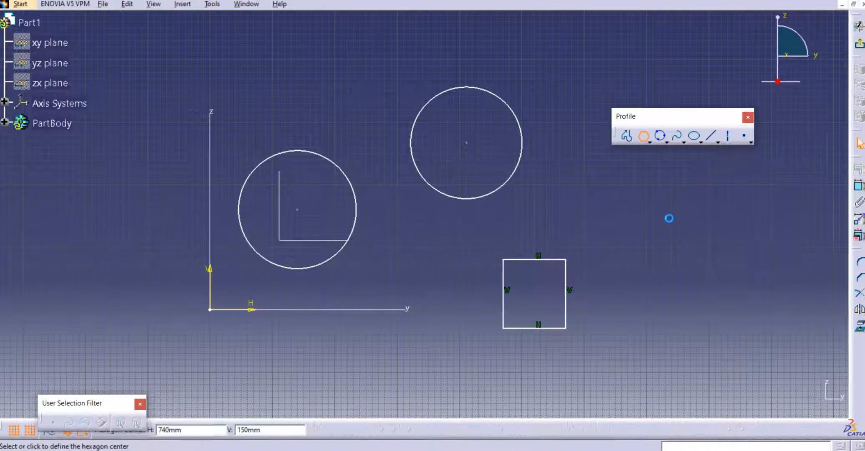
left_click(672, 216)
left_click(706, 230)
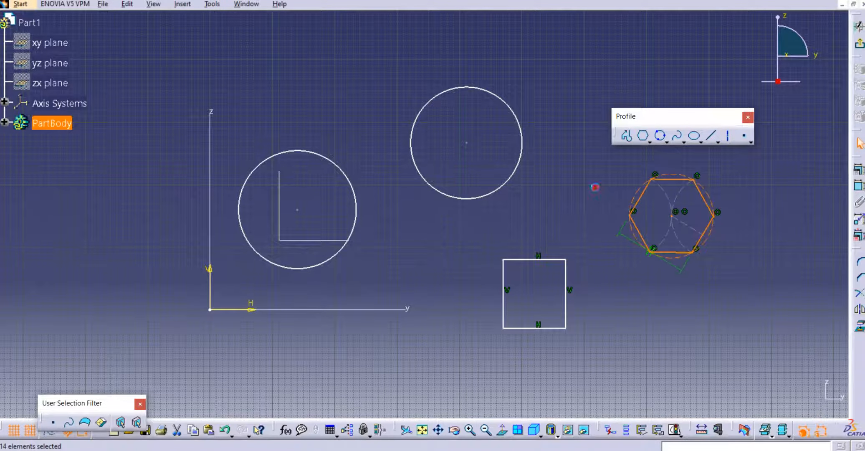
Draw a three-point circle through the rectangle's two upper corners and its lower-left corner
left_click(661, 136)
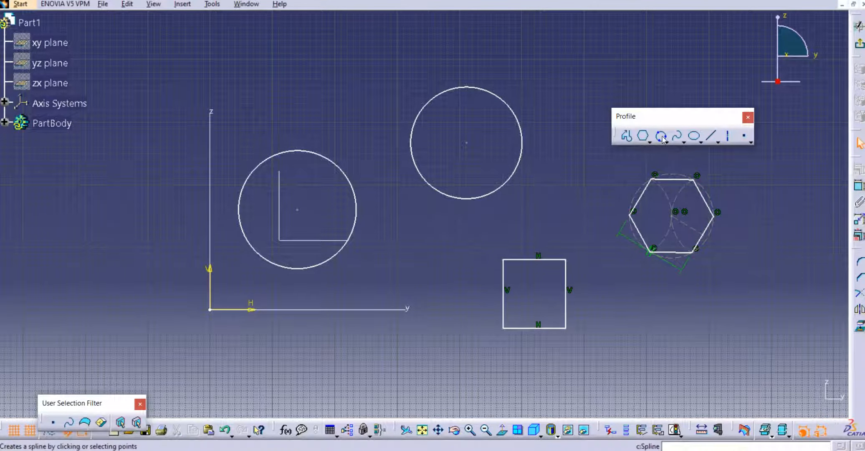
left_click(503, 259)
left_click(566, 260)
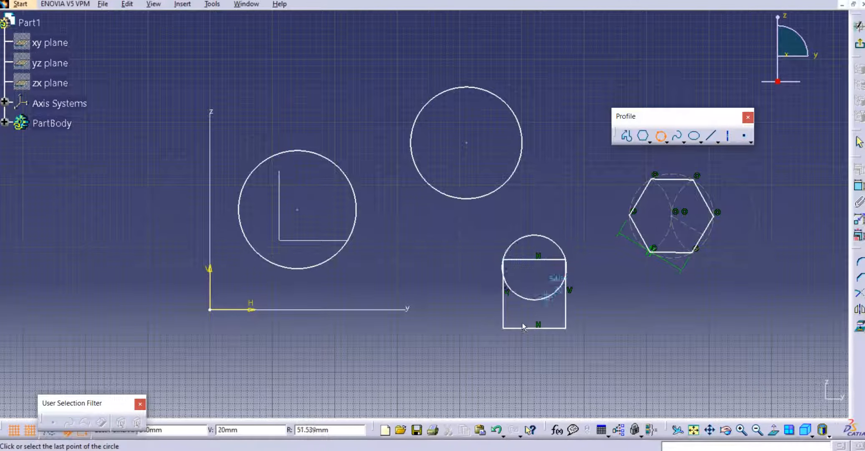
left_click(504, 328)
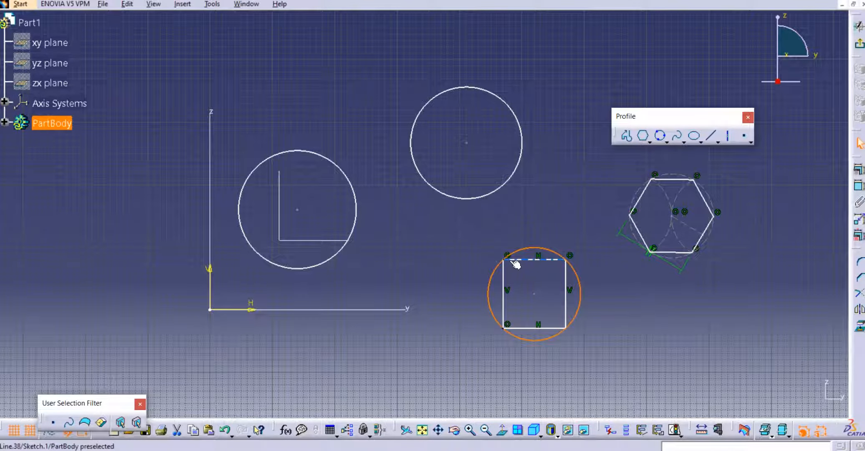
left_click(588, 200)
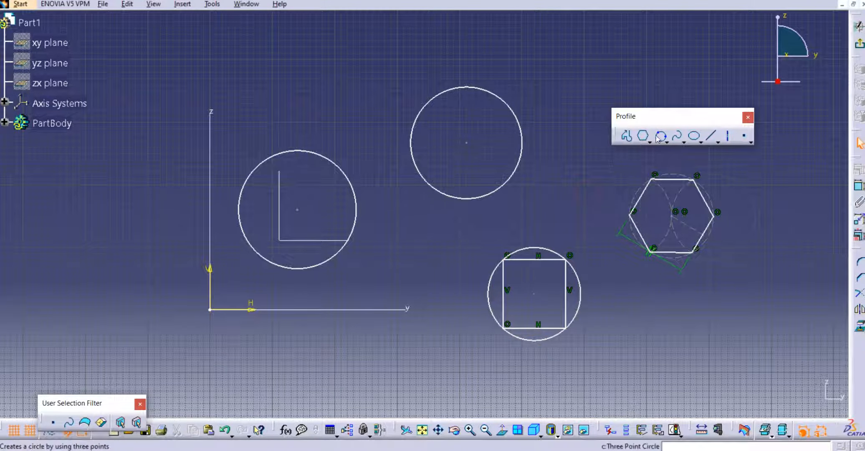
Draw an open V-shaped profile of two connected lines below the hexagon
left_click(627, 136)
left_click(677, 322)
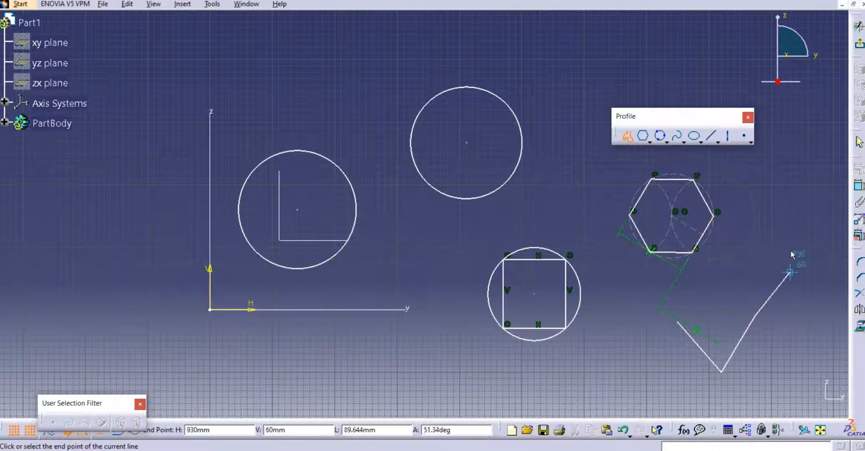
left_click(755, 316)
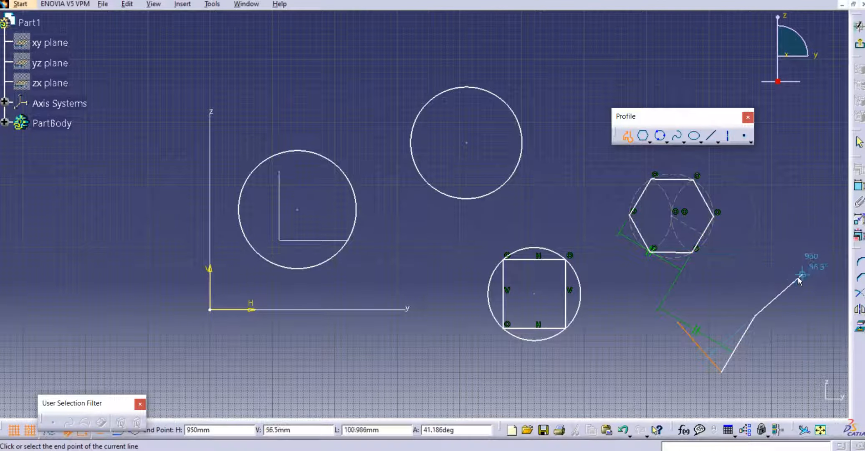
key("Escape")
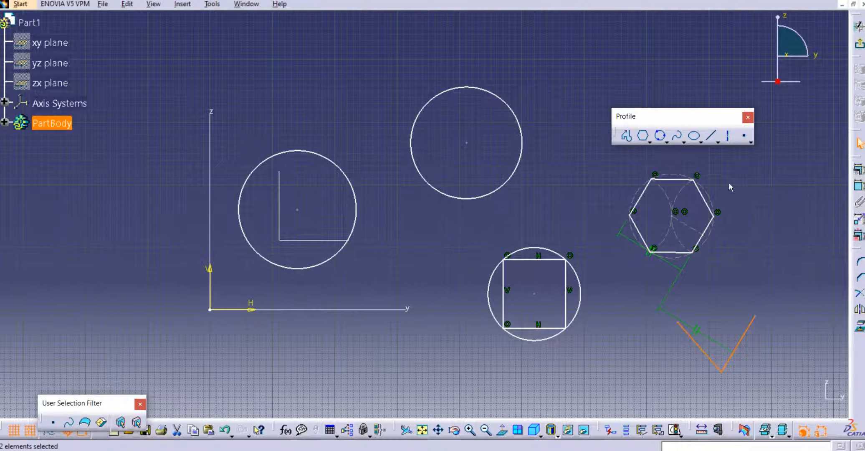
Draw a three-point circle through the V-shaped profile's two endpoints and its lower vertex
left_click(660, 136)
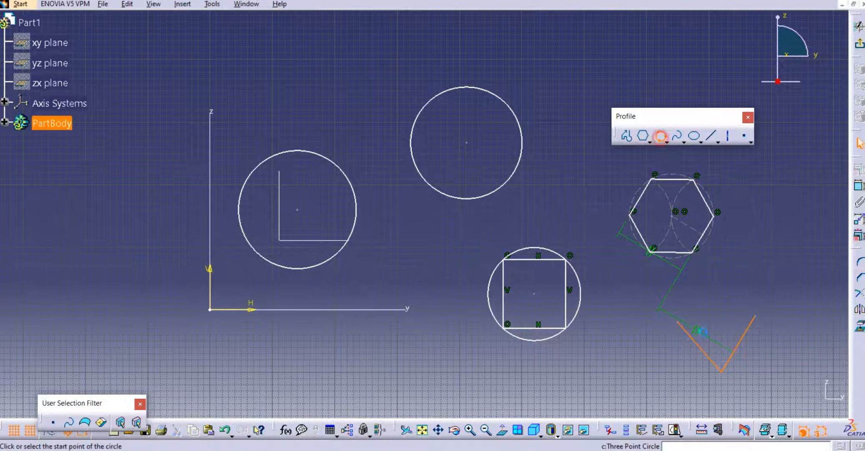
left_click(680, 324)
left_click(721, 371)
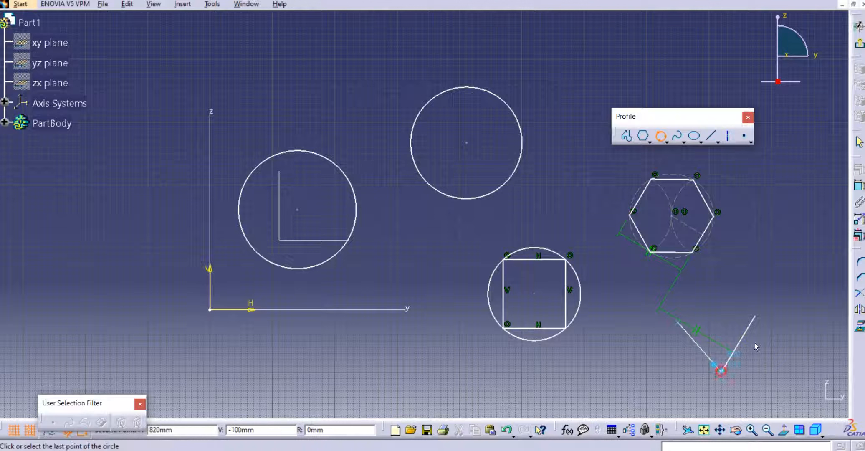
left_click(755, 315)
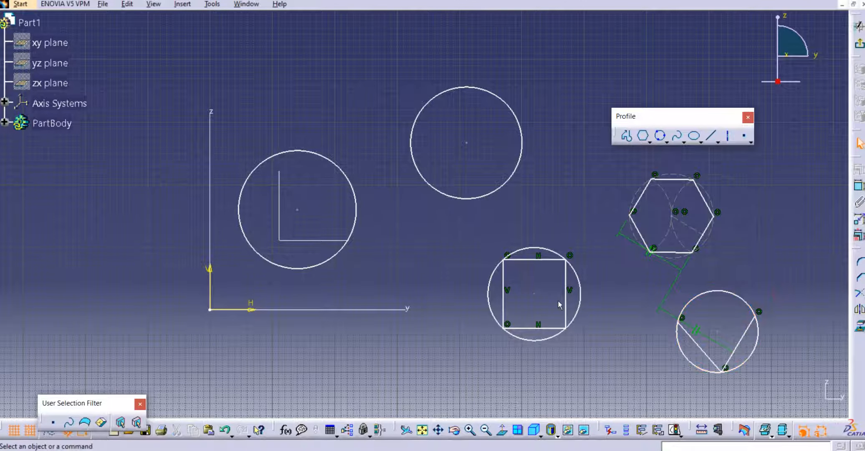
Create a circle using coordinates, with its centre at H 50 mm and V 50 mm and a radius of 27 mm
left_click(666, 142)
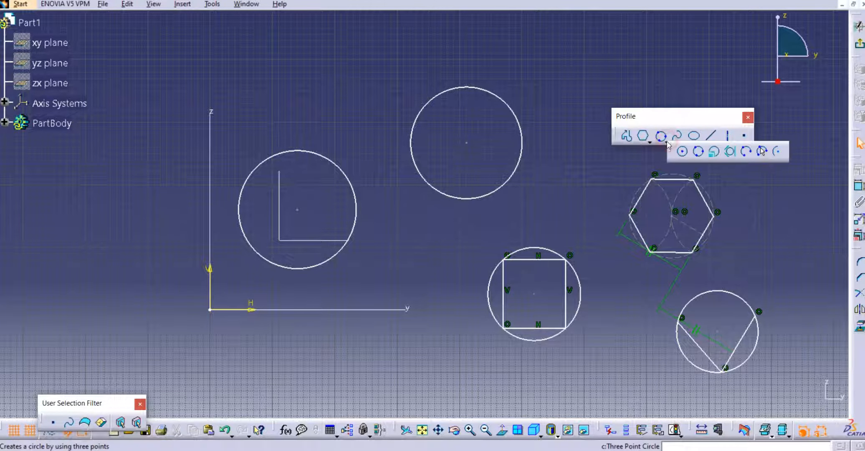
left_click(715, 152)
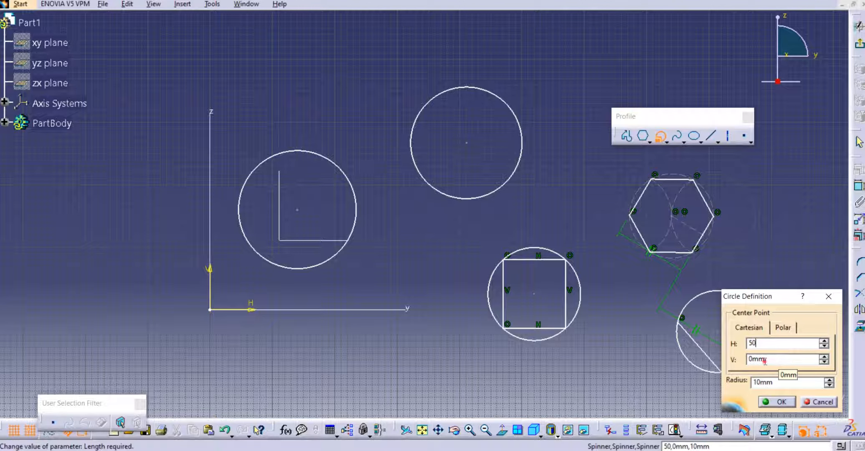
key("Tab")
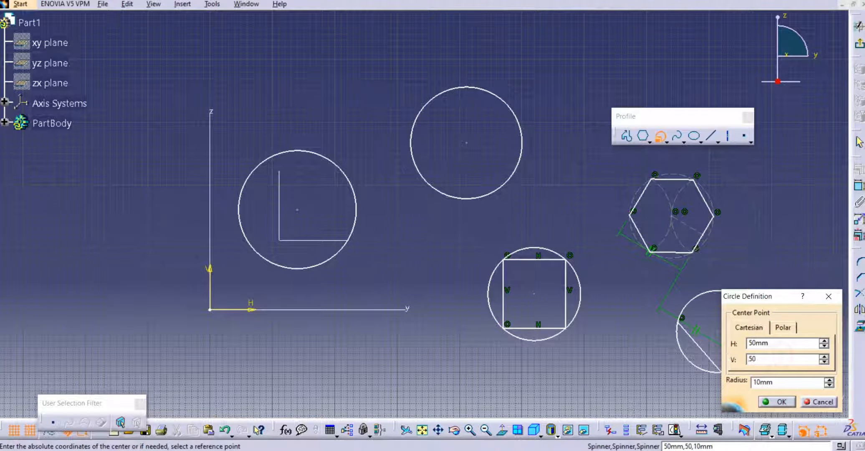
type("50")
key("Tab")
left_click(829, 380)
left_click(829, 379)
left_click(782, 401)
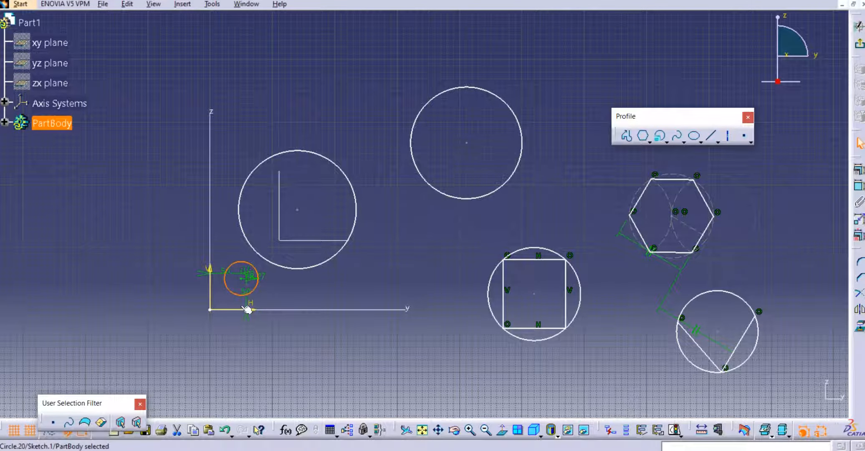
Inspect the coordinate-defined circle from a tilted view, and realign the view normal to the sketch plane in its original orientation
left_click(197, 333)
middle_click_drag(198, 332, 183, 297)
scroll(182, 316, "up", 1)
middle_click_drag(181, 316, 271, 284)
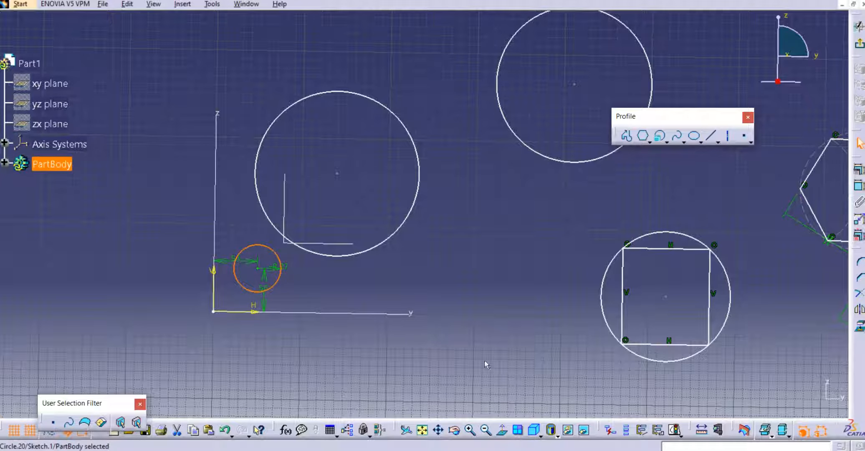
left_click(502, 430)
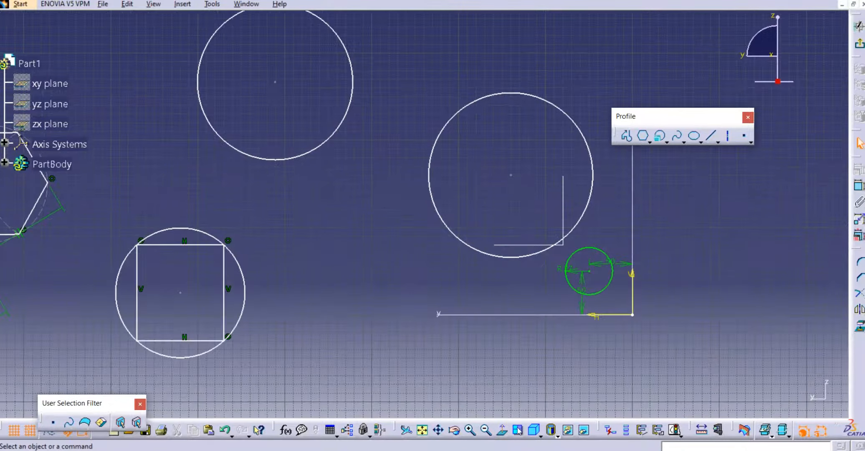
left_click(501, 429)
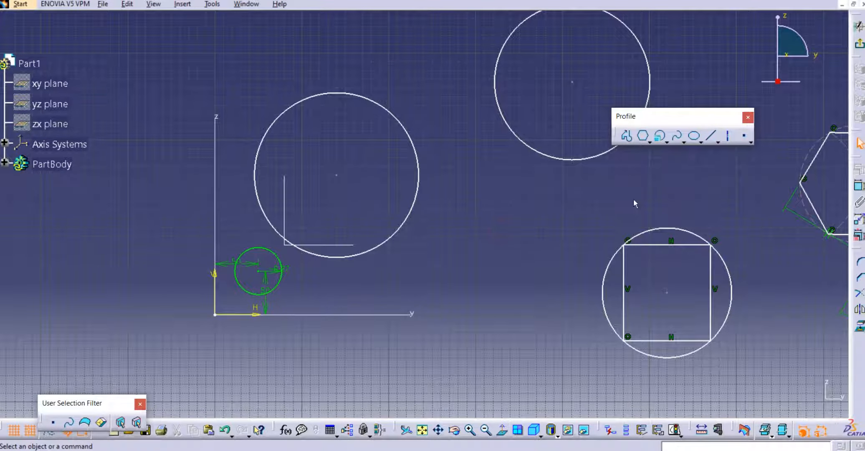
Draw two connected lines beside the circle enclosing the square, the first about 134 mm long, plus a separate sloping line below them
left_click(669, 143)
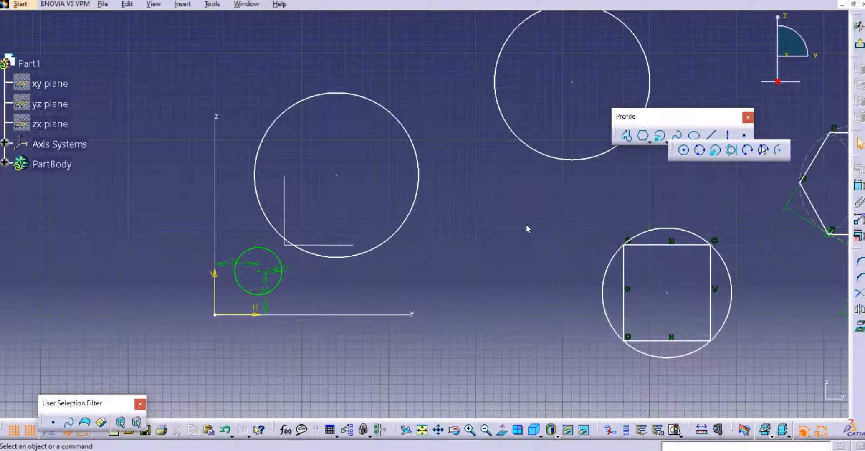
left_click(676, 234)
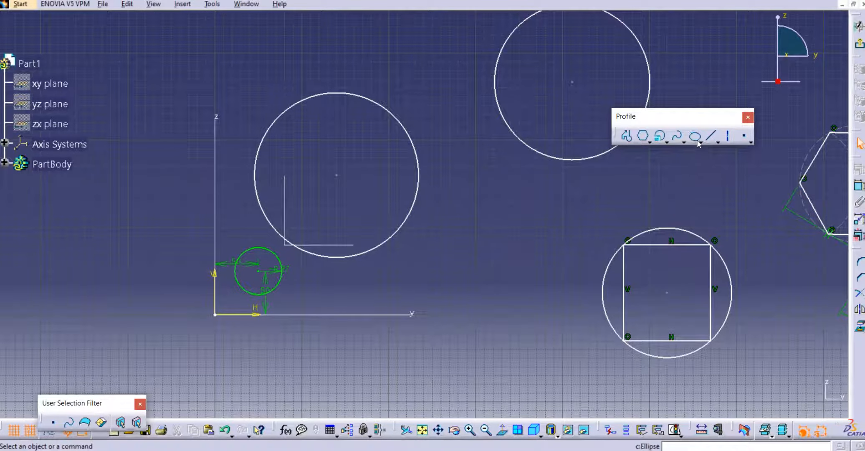
left_click(711, 135)
left_click(441, 233)
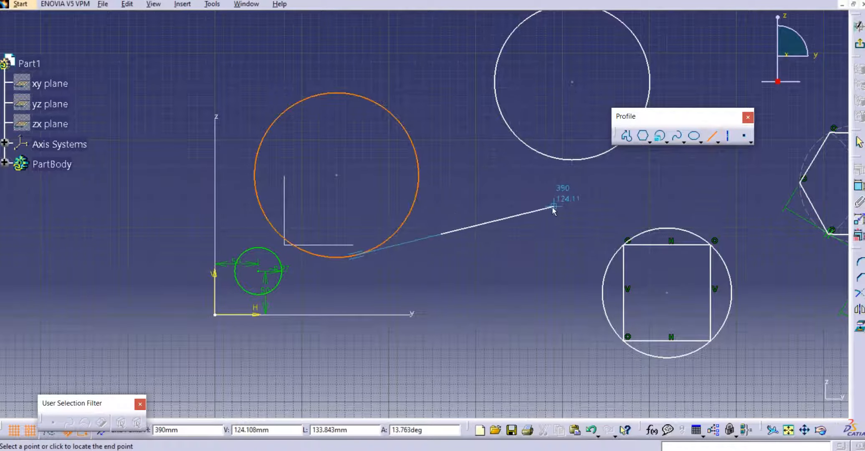
left_click(552, 206)
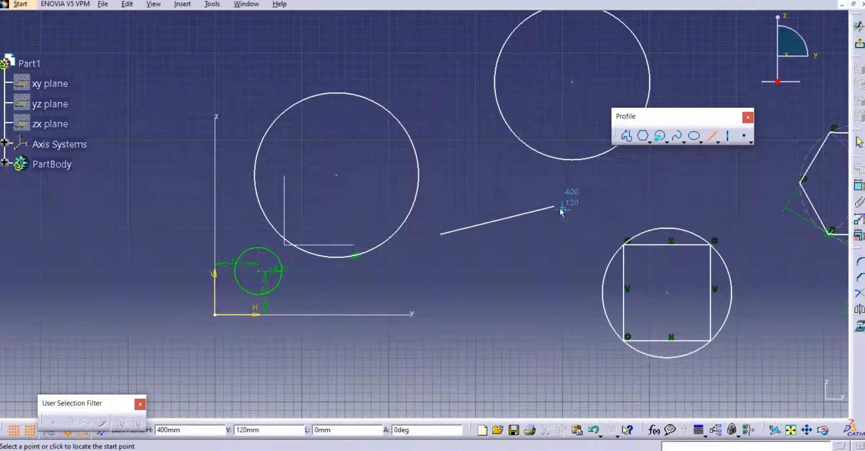
left_click(553, 207)
left_click(548, 338)
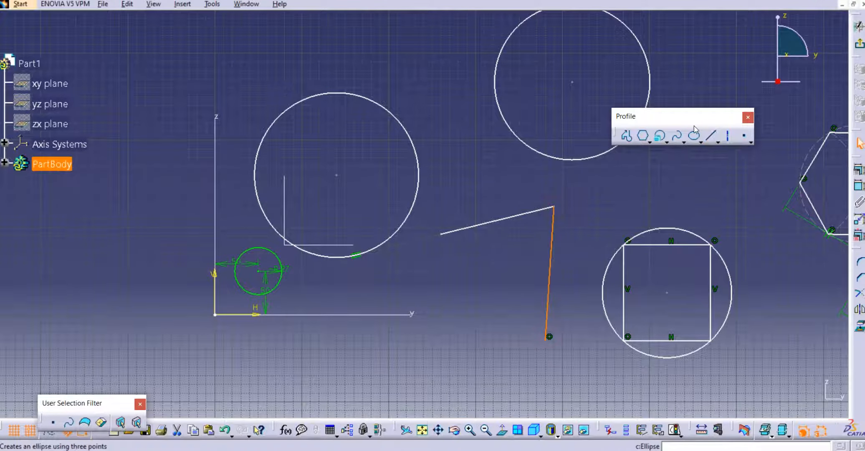
left_click(713, 136)
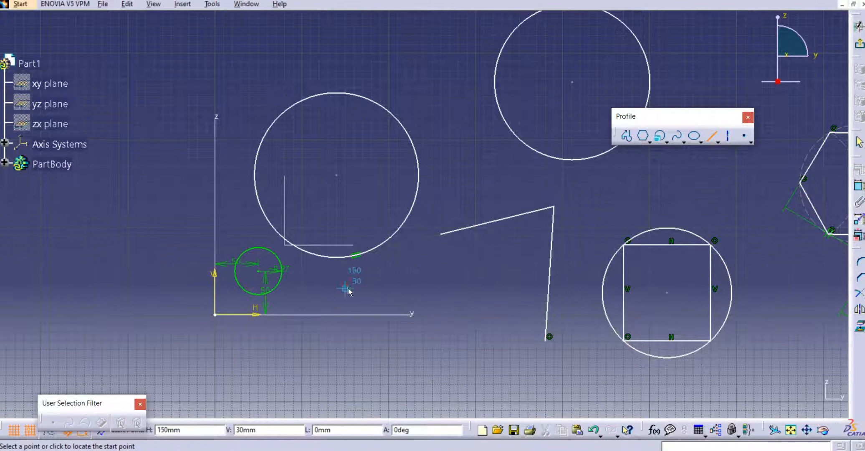
left_click(528, 367)
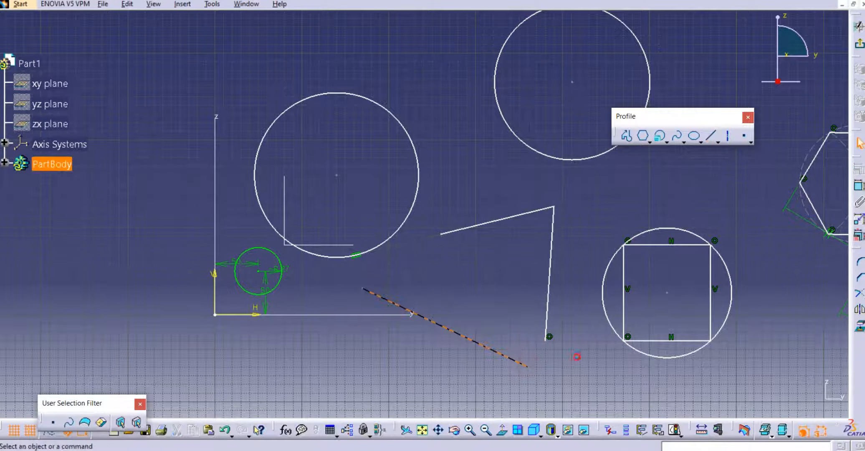
Create a tri-tangent circle touching the two connected lines and the separate sloping line
left_click(666, 142)
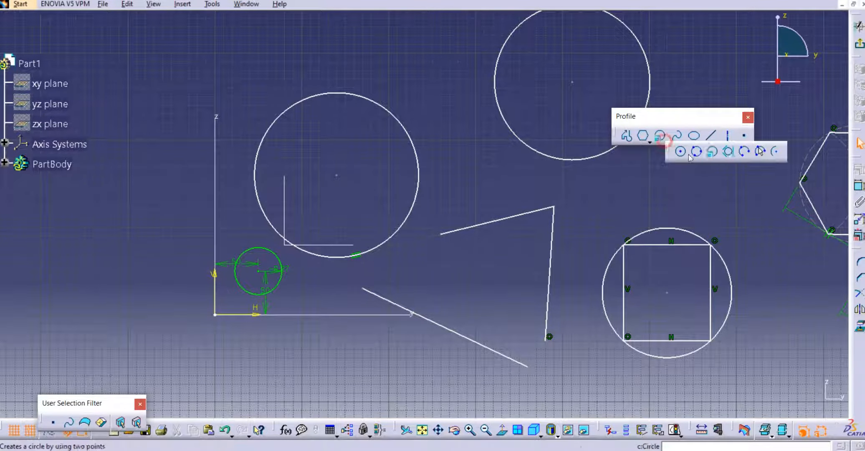
left_click(729, 151)
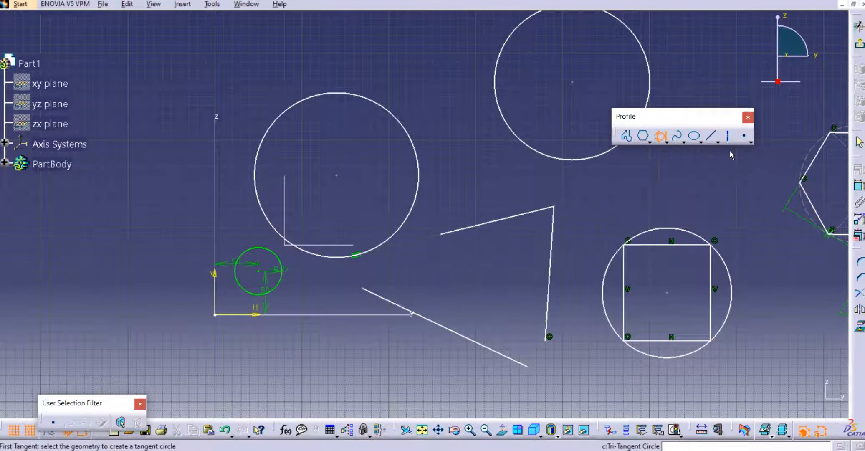
left_click(493, 227)
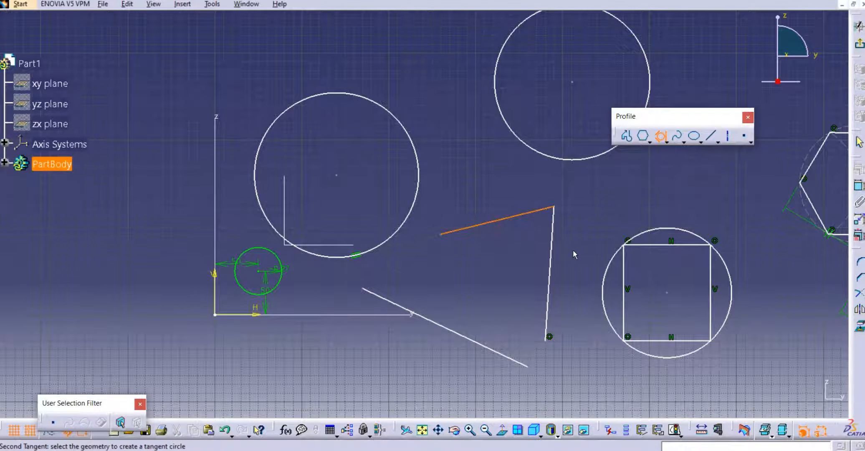
left_click(551, 259)
left_click(470, 339)
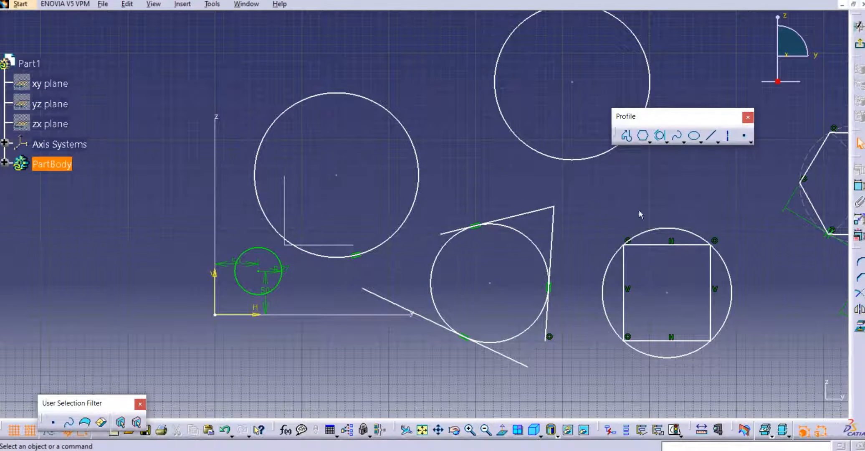
Draw an upward-bulging three-point arc above the large circle near the sketch origin
left_click(666, 142)
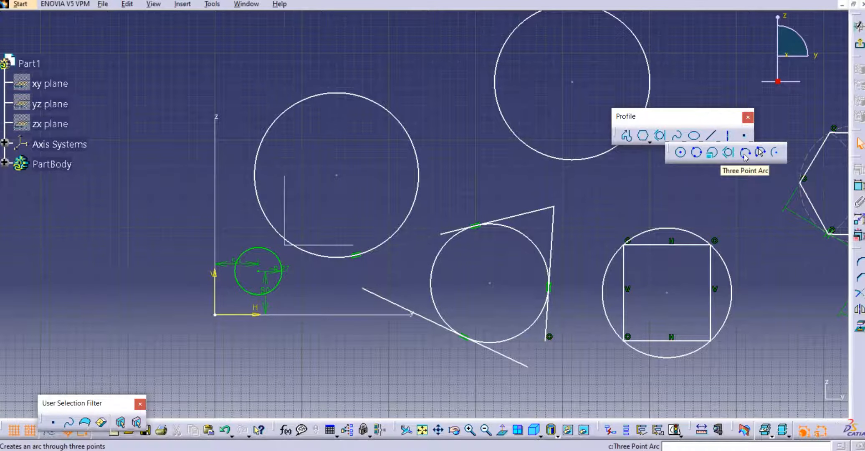
left_click(746, 152)
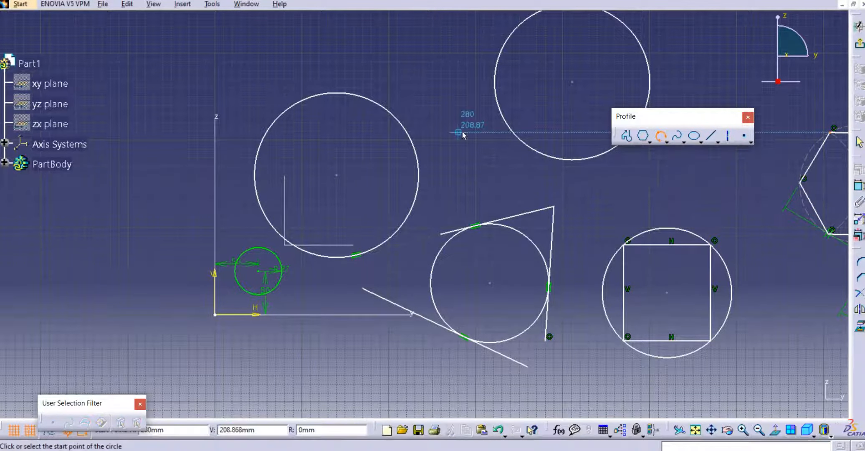
mouse_move(462, 149)
middle_mouse_down()
mouse_move(433, 200)
mouse_move(437, 222)
middle_mouse_up()
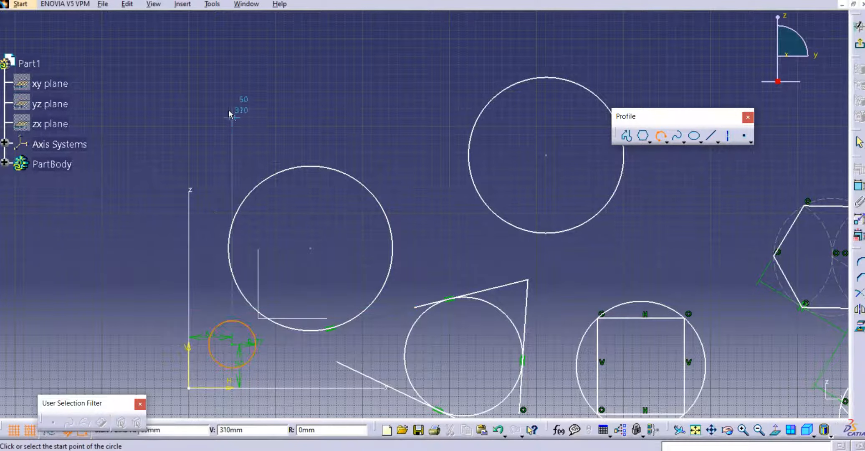
left_click(224, 74)
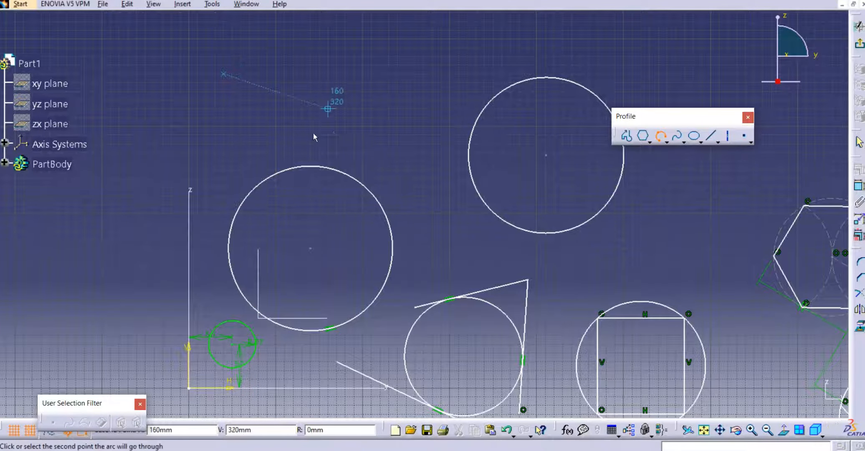
left_click(337, 74)
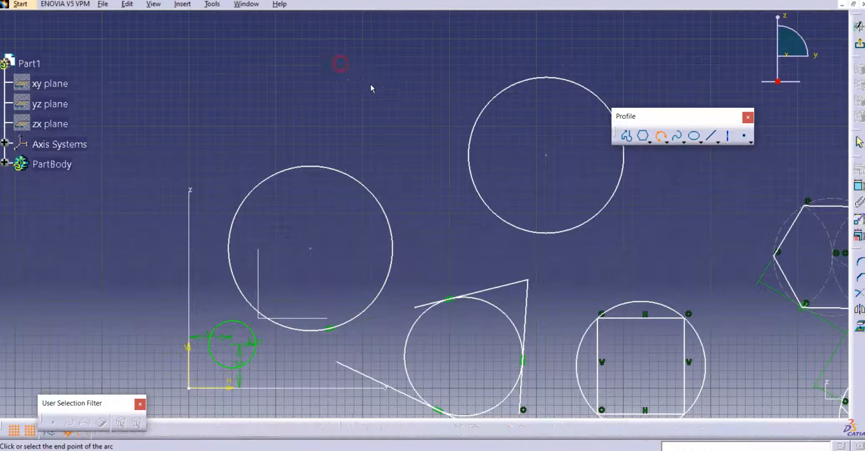
left_click(375, 128)
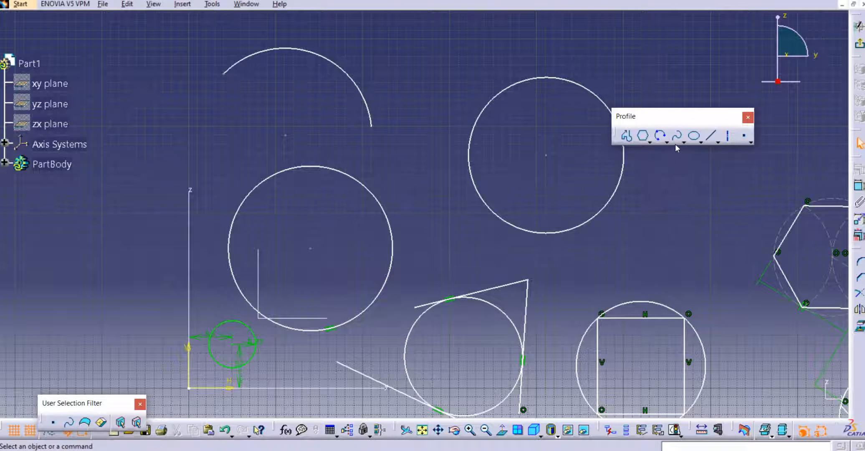
Draw an open zigzag profile of three connected lines above the three-point arc
left_click(711, 135)
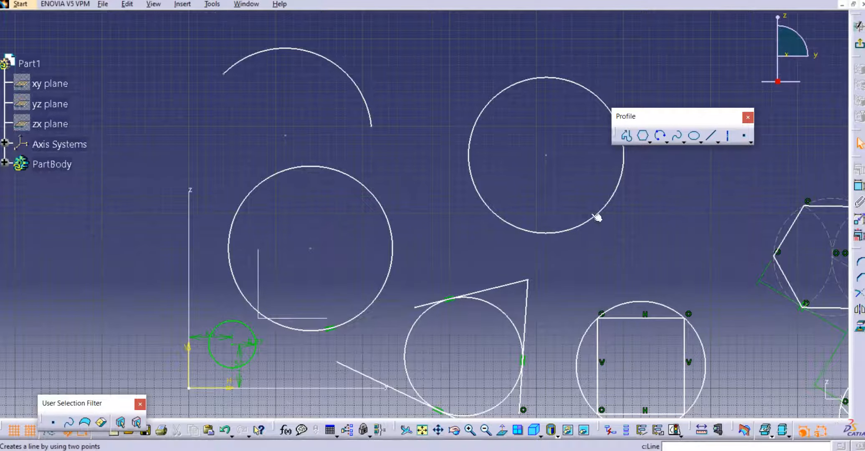
mouse_move(597, 218)
middle_mouse_down()
mouse_move(475, 145)
mouse_move(651, 312)
middle_mouse_up()
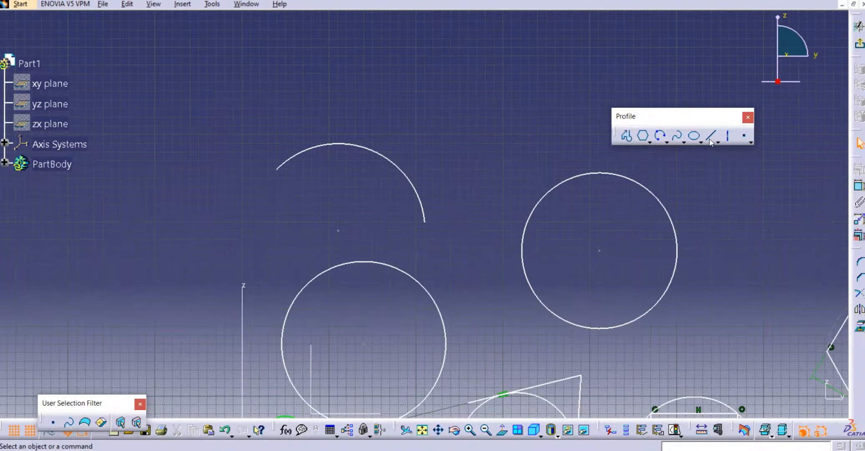
left_click(626, 135)
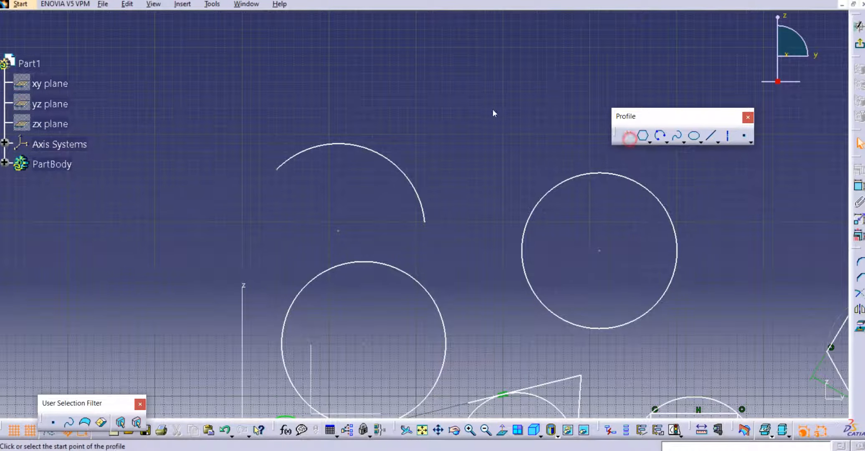
left_click(389, 88)
left_click(442, 128)
left_click(483, 76)
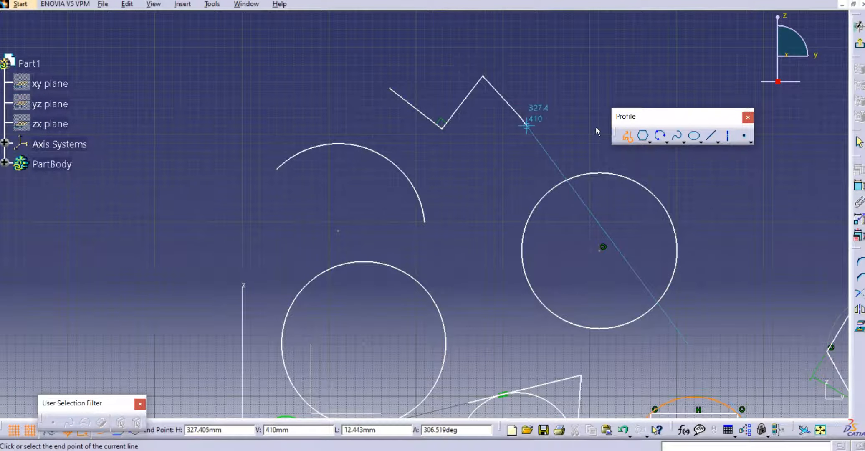
double_click(522, 119)
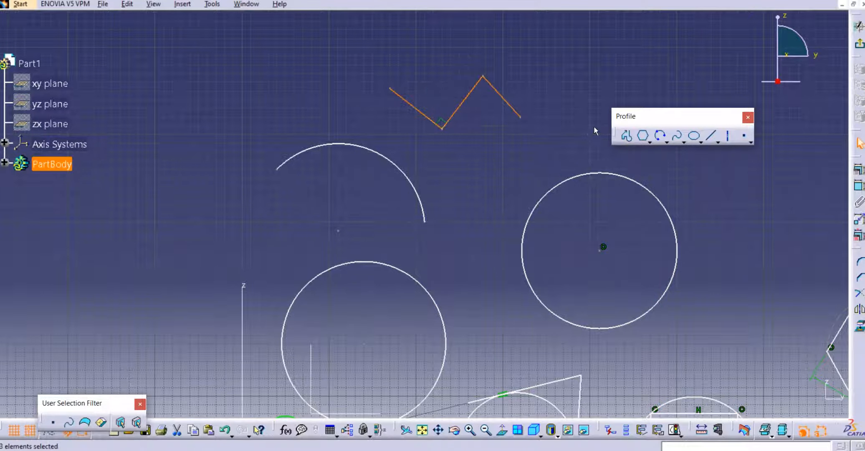
Draw a three-point arc through the zigzag profile's first three vertices in order
left_click(660, 136)
left_click(389, 89)
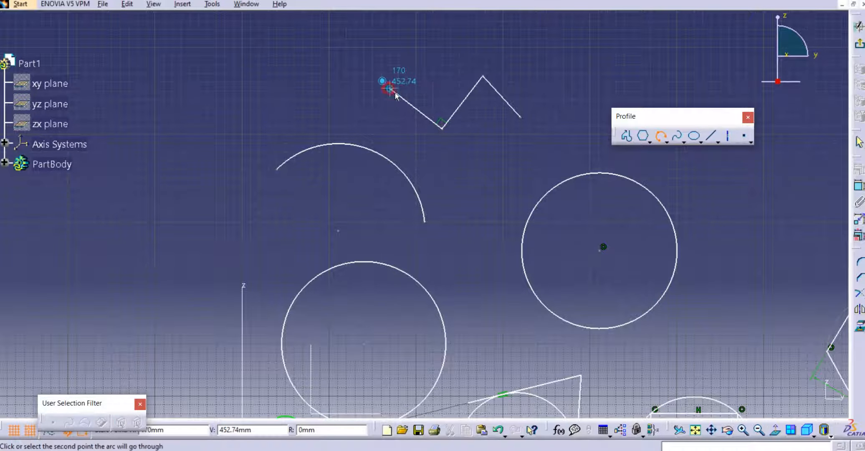
left_click(442, 128)
left_click(483, 77)
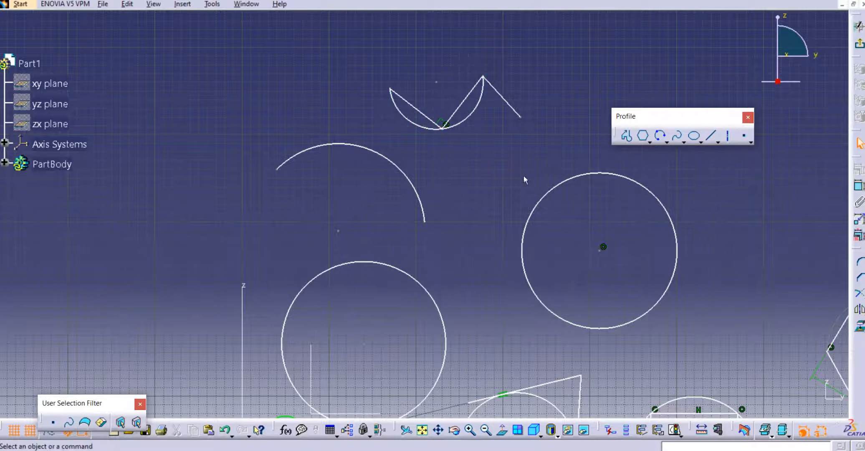
Draw a downward-bulging arc with Three Point Arc Starting With Limits, up and to the left of the first arc
left_click(666, 141)
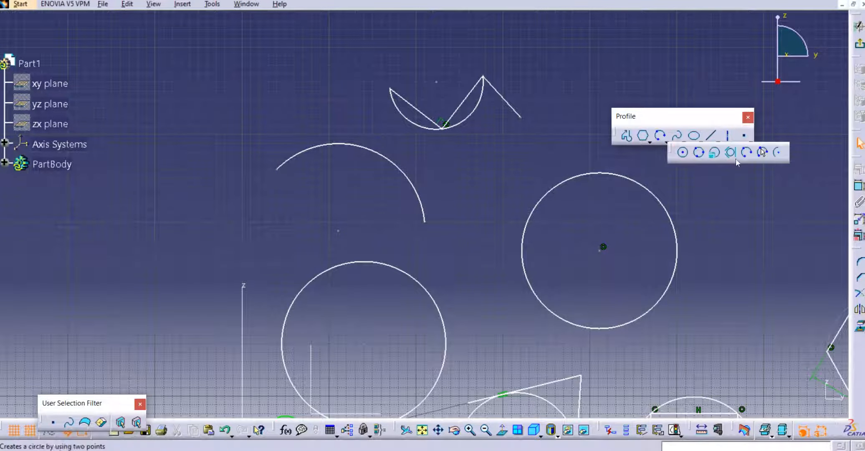
left_click(763, 153)
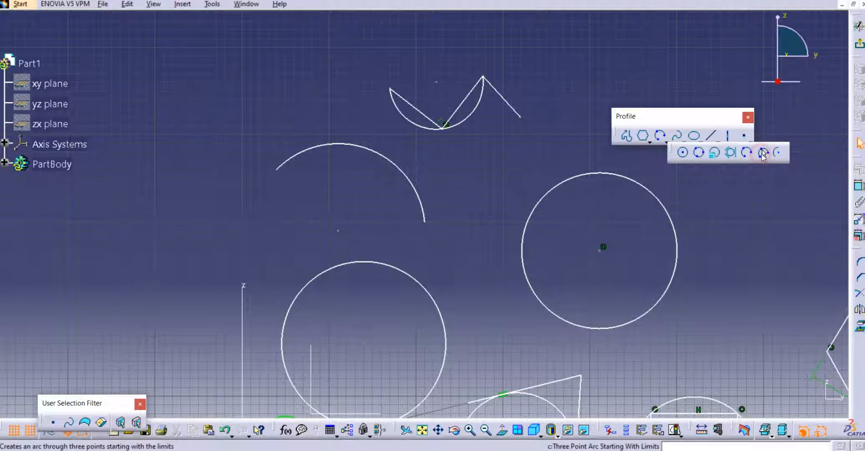
left_click(175, 72)
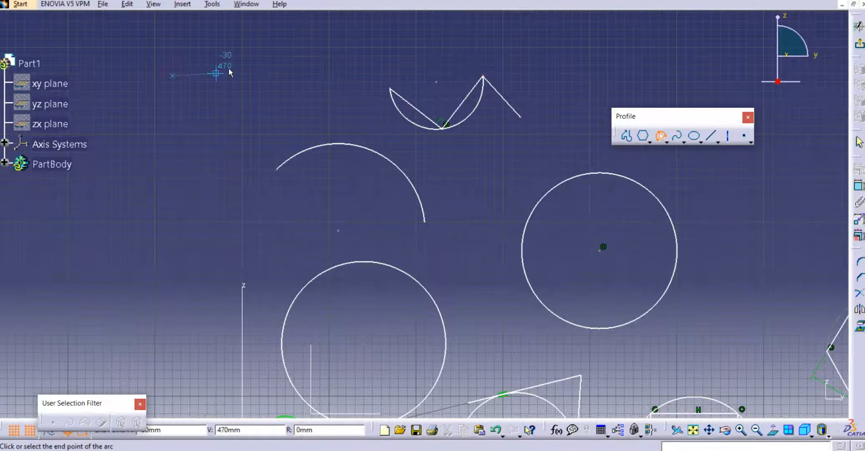
left_click(285, 76)
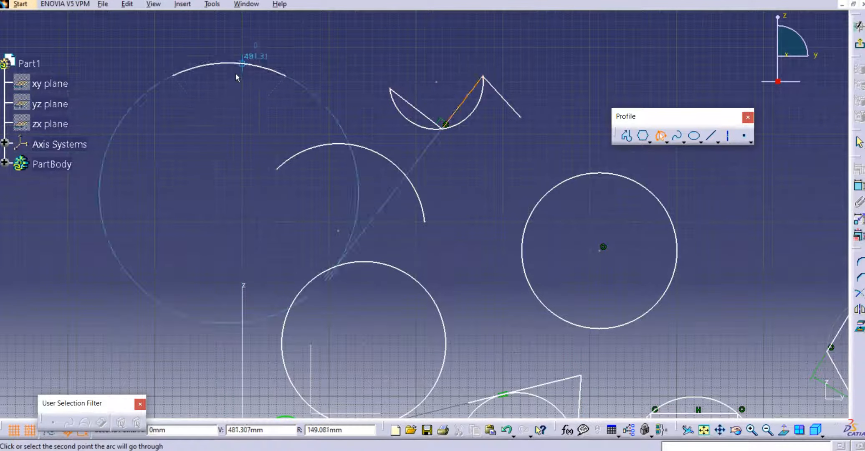
left_click(234, 101)
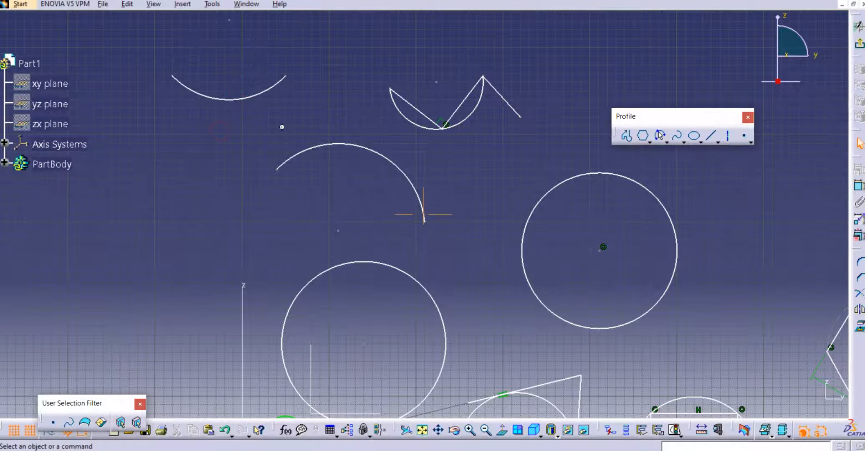
Delete the arc passing through the zigzag profile's first three vertices
middle_click_drag(171, 85, 199, 86)
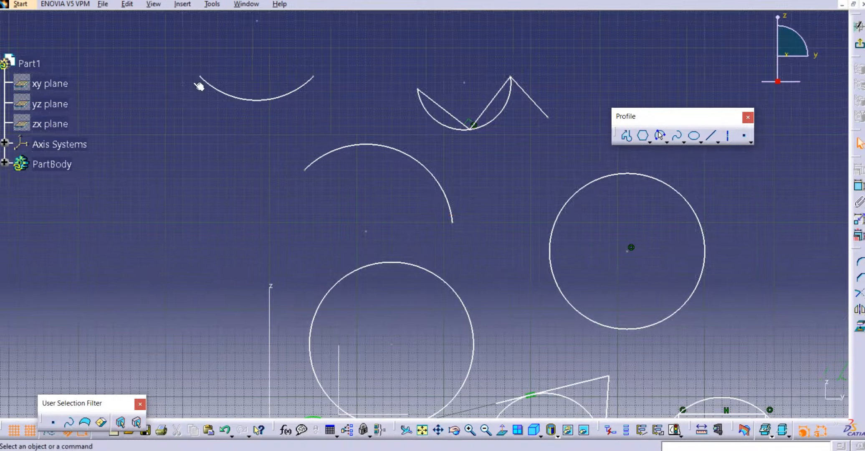
left_click(684, 143)
left_click(527, 141)
left_click(501, 113)
key("Delete")
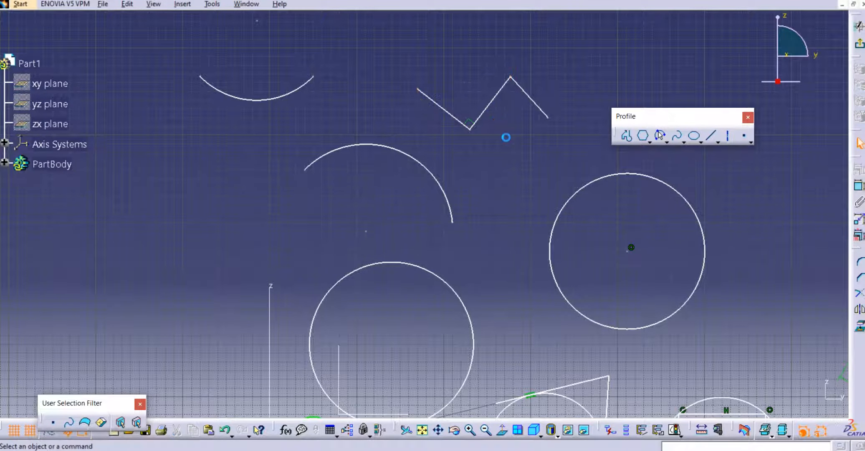
Draw a Three Point Arc Starting With Limits between the zigzag's first and third vertices, passing through its lower middle vertex
left_click(660, 135)
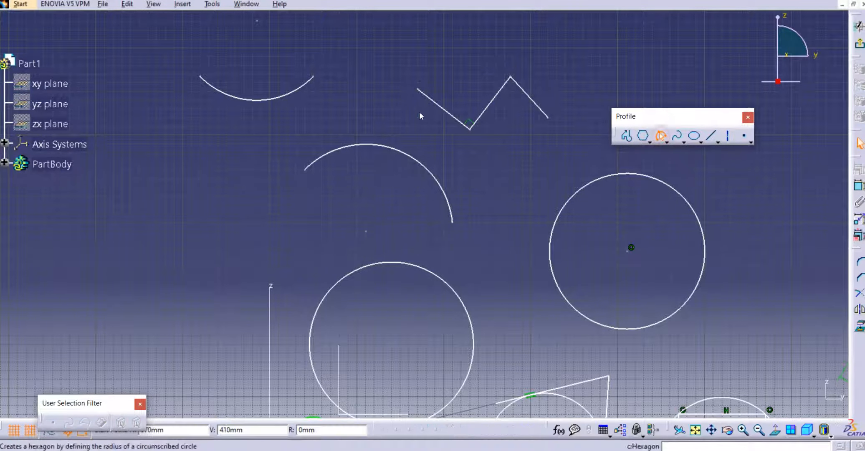
left_click(418, 89)
left_click(510, 76)
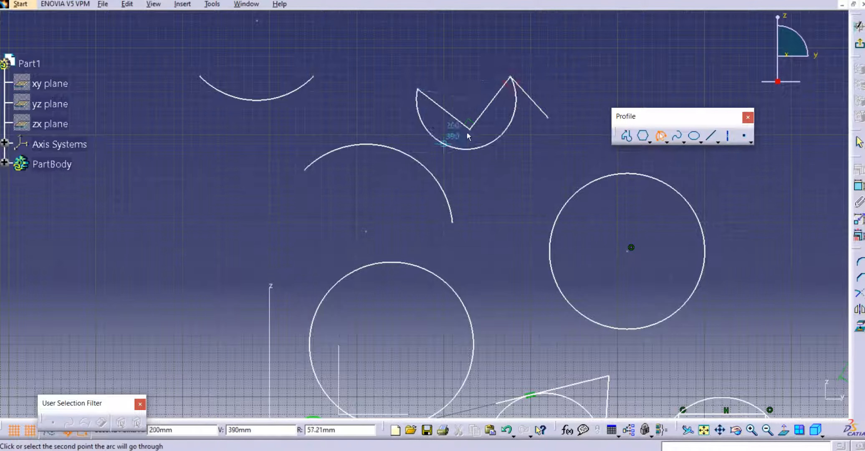
left_click(469, 130)
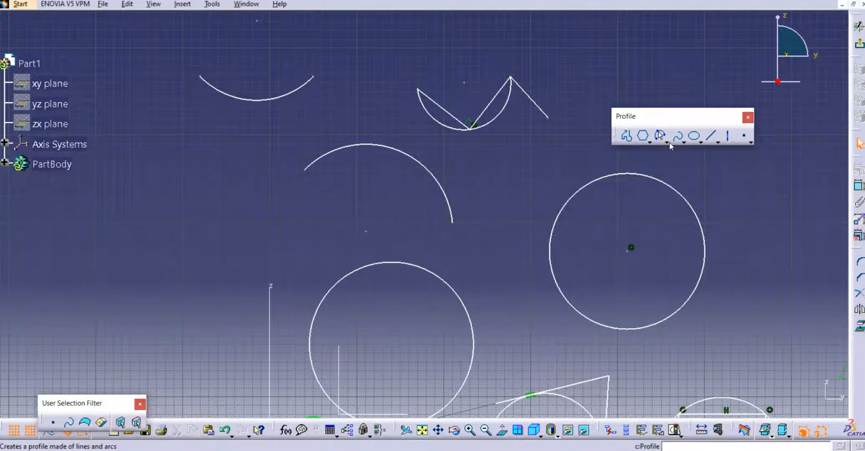
Draw a centre-based arc of about 86 mm radius, opening toward its centre at the far left of the existing arcs
left_click(667, 143)
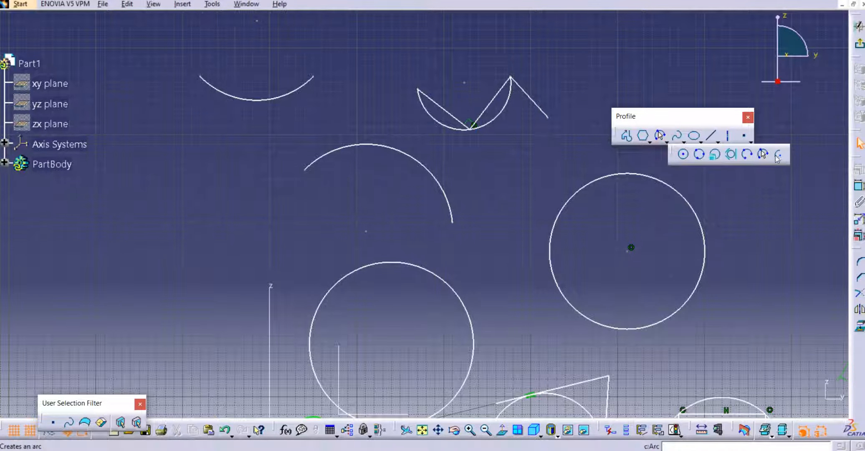
left_click(778, 156)
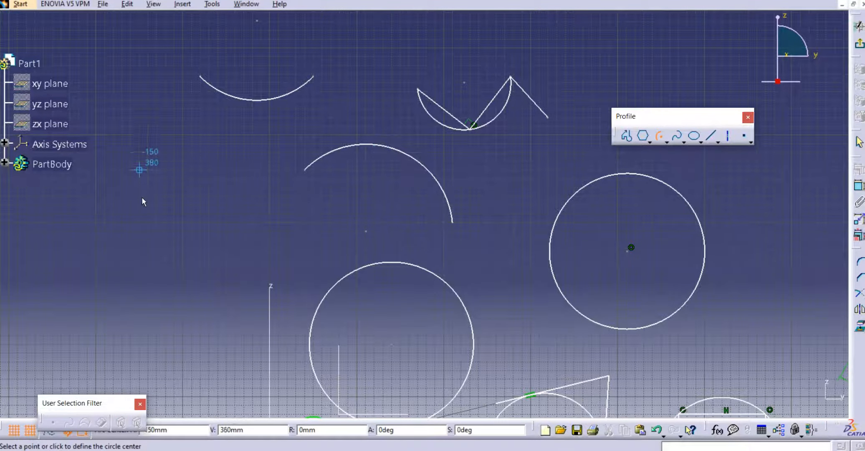
left_click(141, 198)
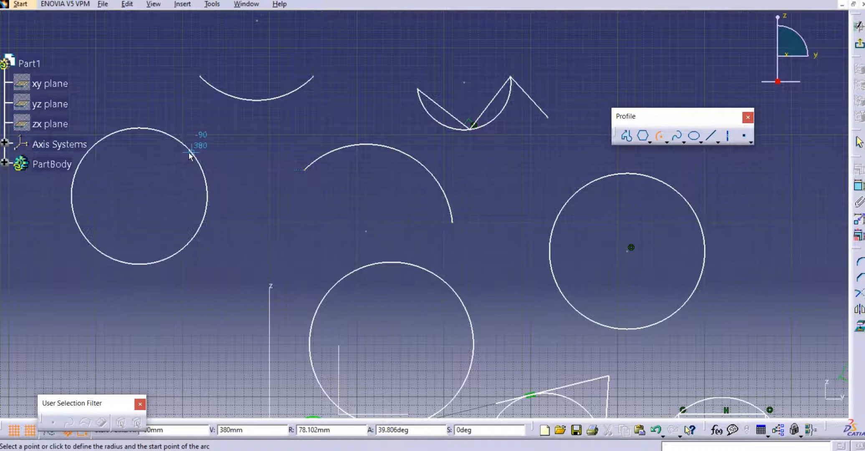
left_click(174, 130)
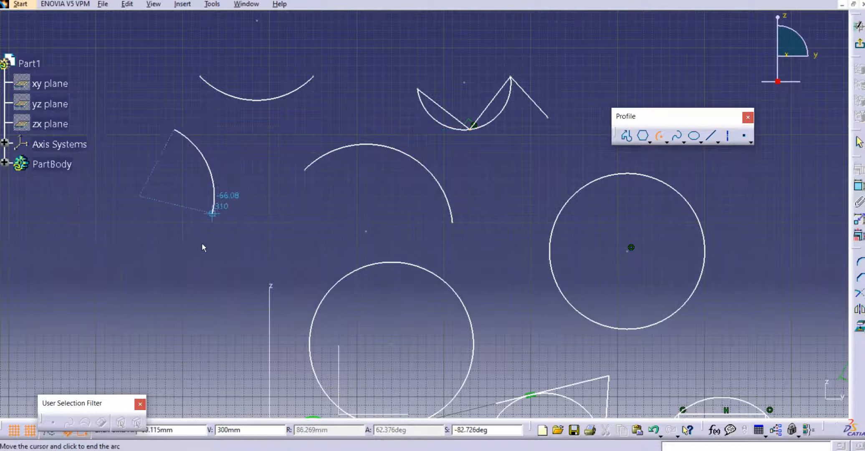
left_click(200, 239)
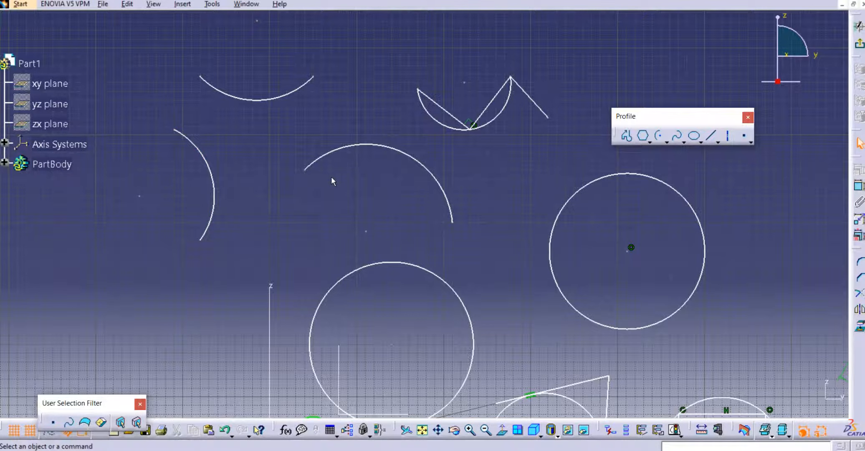
Draw a second Arc inside the circle nearest the vertical axis, concentric with that circle
left_click(659, 135)
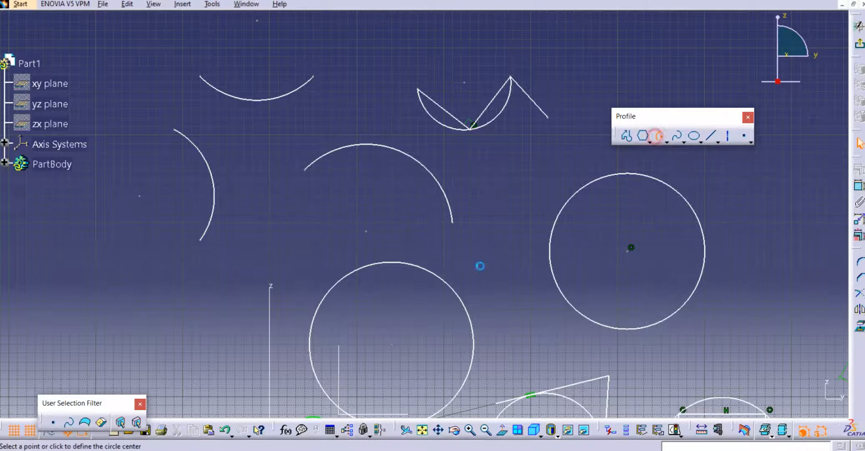
left_click(393, 345)
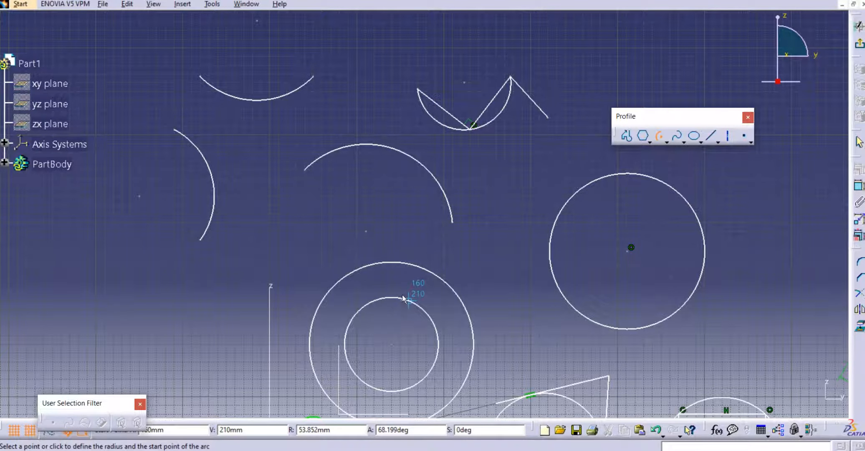
left_click(374, 283)
left_click(445, 370)
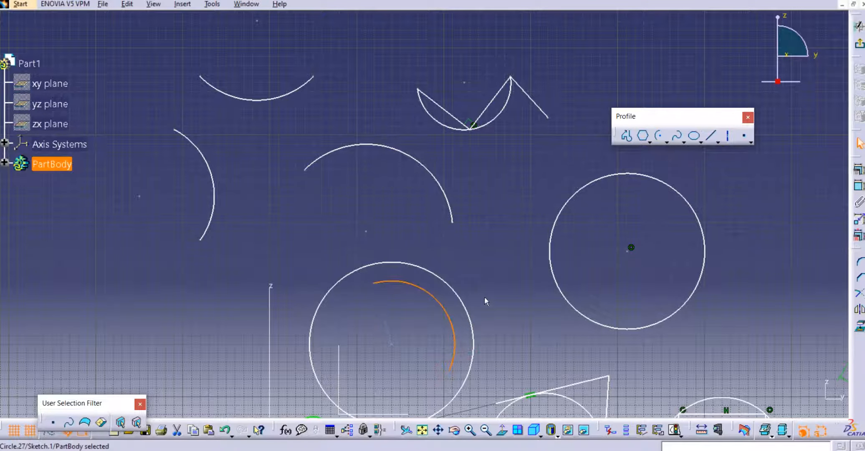
left_click(483, 278)
middle_click_drag(393, 230, 400, 252, "ctrl")
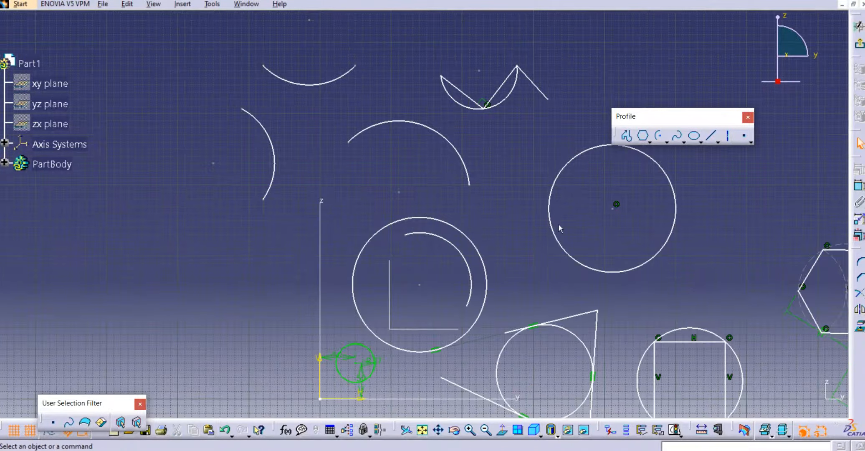
left_click(667, 142)
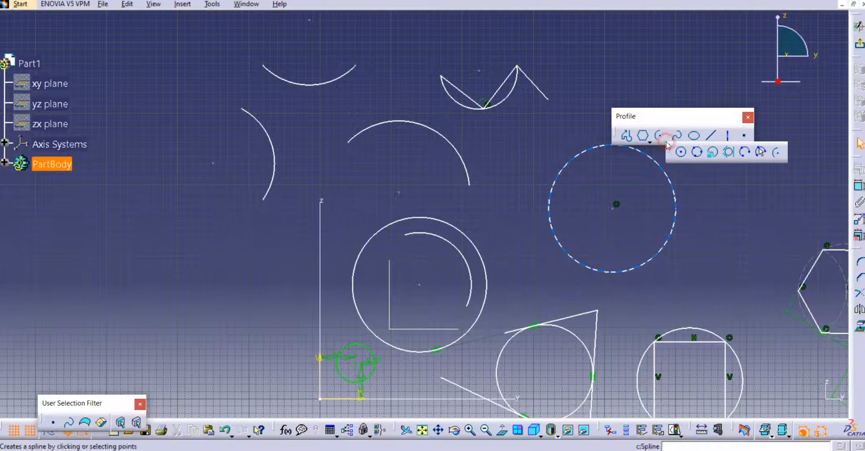
left_click(718, 190)
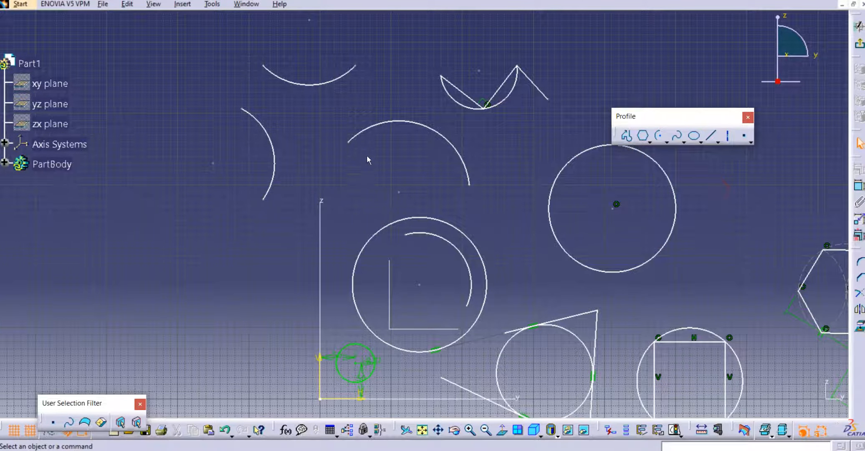
mouse_move(367, 160)
middle_mouse_down("ctrl")
mouse_move(369, 149)
mouse_move(376, 176)
middle_mouse_up("ctrl")
middle_click_drag(438, 173, 441, 193)
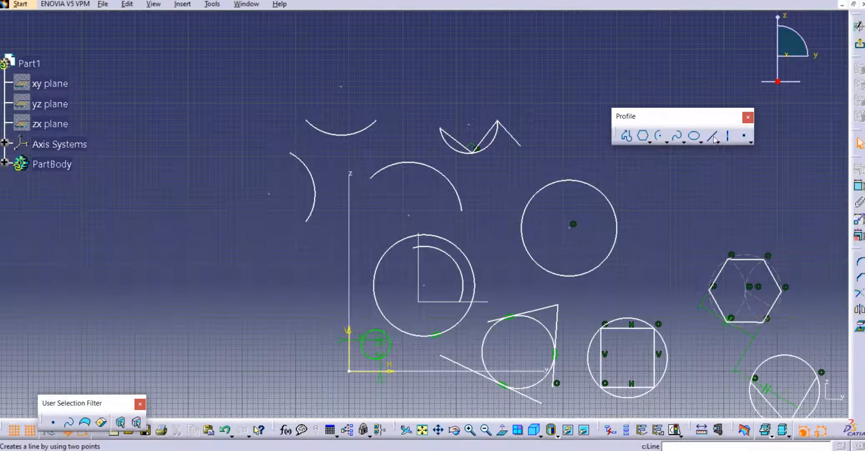
Draw a two-point line sloping up toward the arcs, in the empty area at the sketch's upper left
left_click(718, 143)
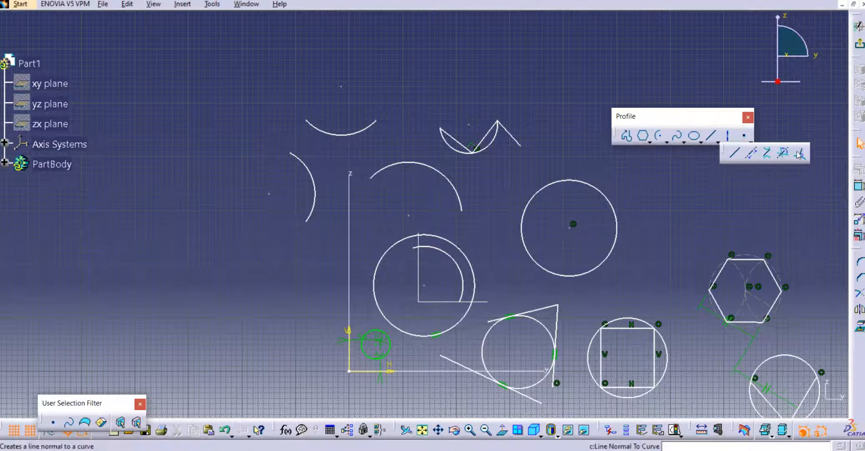
left_click(734, 152)
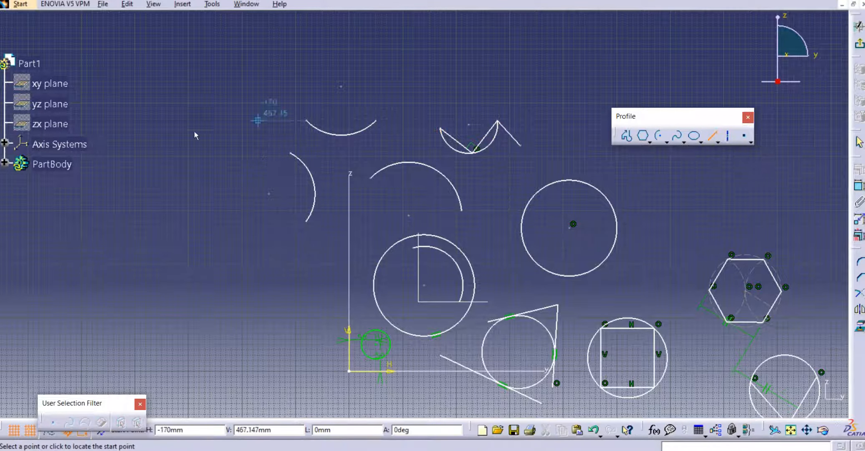
left_click(145, 113)
left_click(245, 87)
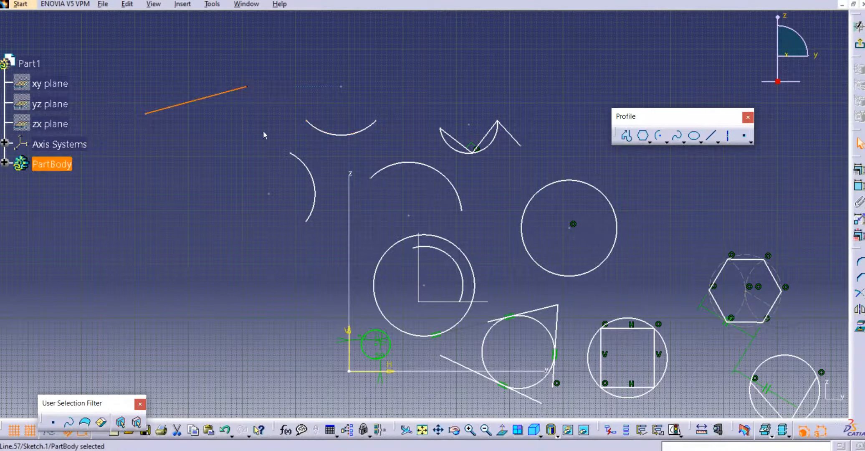
left_click(381, 56)
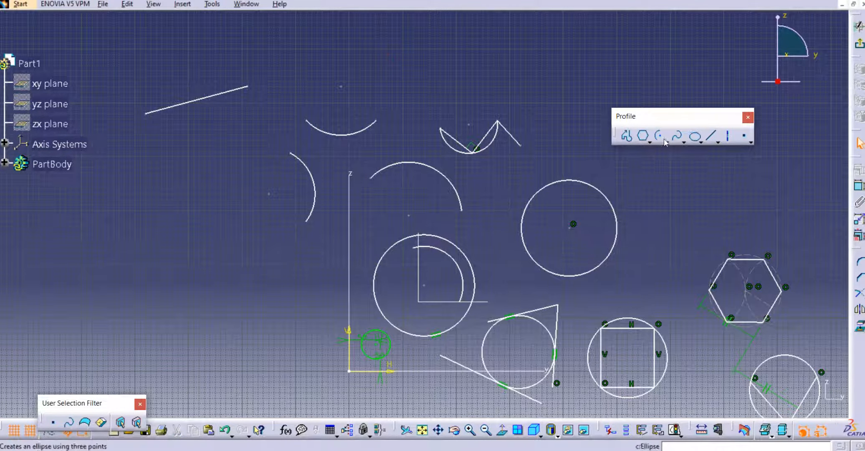
Start an Infinite Line and reposition the User Selection Filter and Sketch tools toolbars in the drawing area
left_click(715, 142)
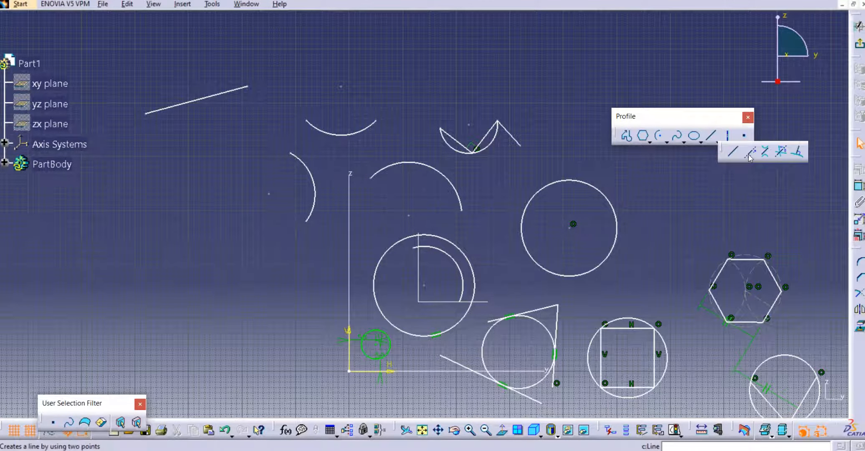
left_click(750, 153)
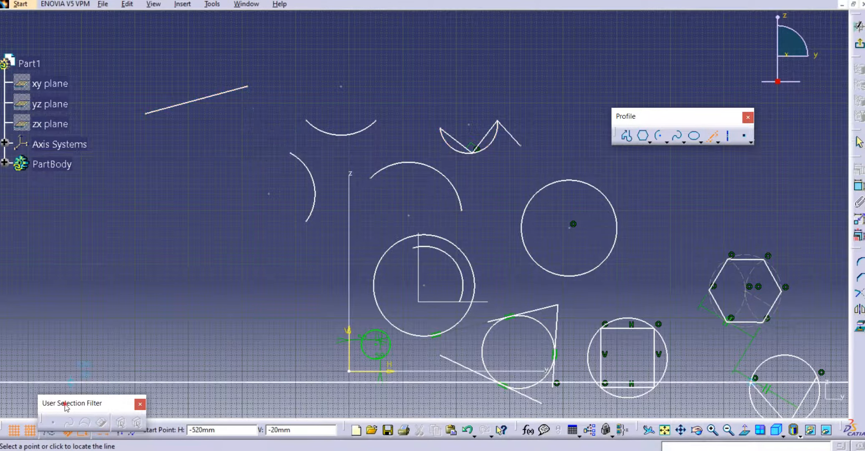
left_click_drag(65, 404, 83, 348)
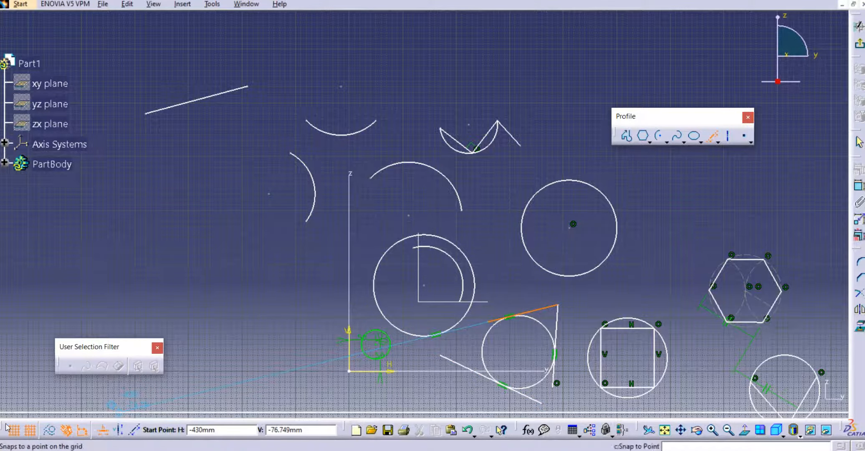
left_click_drag(7, 426, 44, 319)
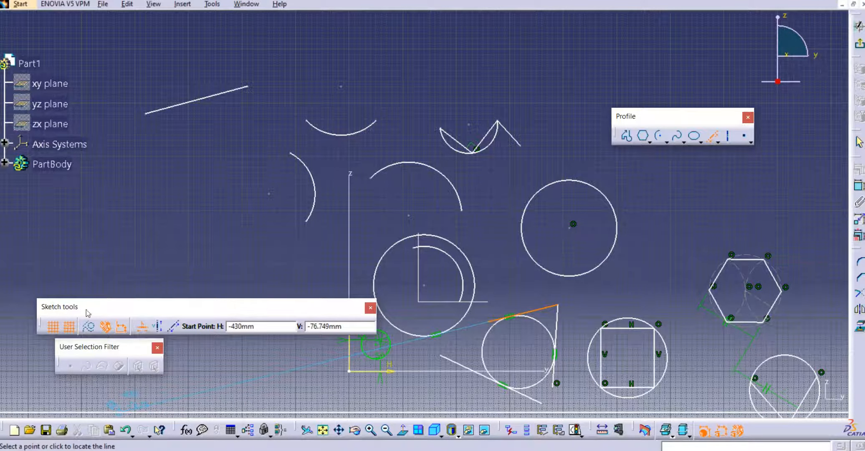
Place a vertical infinite line at H -190 mm, in line with the sloped line's upper endpoint
left_click(142, 326)
left_click(211, 247)
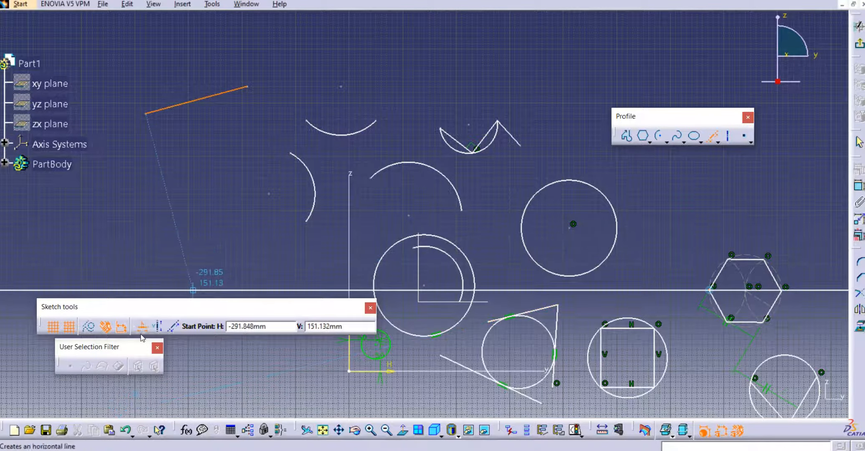
left_click(158, 326)
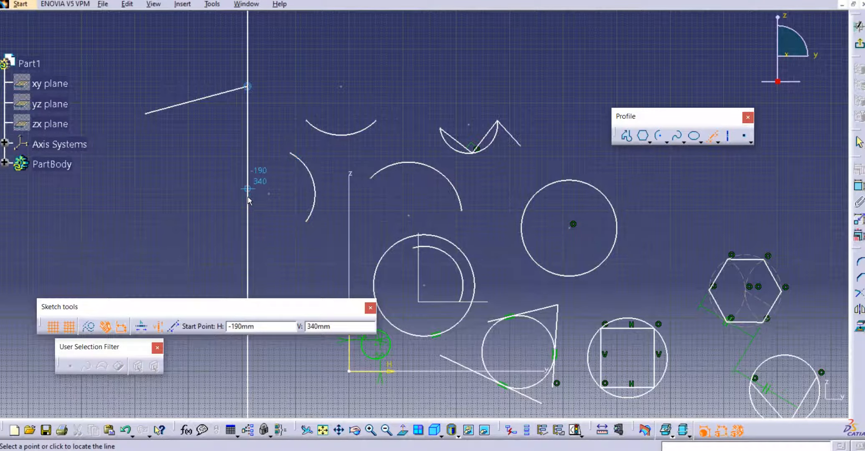
left_click(247, 226)
left_click(216, 225)
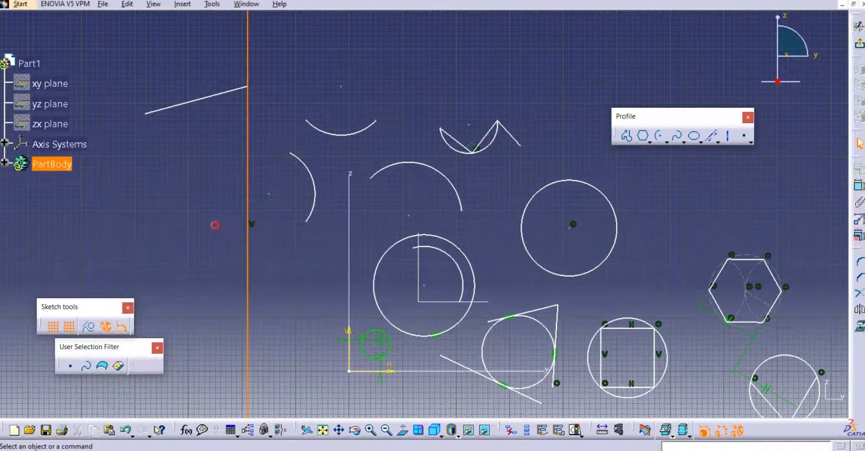
Convert the vertical infinite line into a construction element
left_click(249, 209)
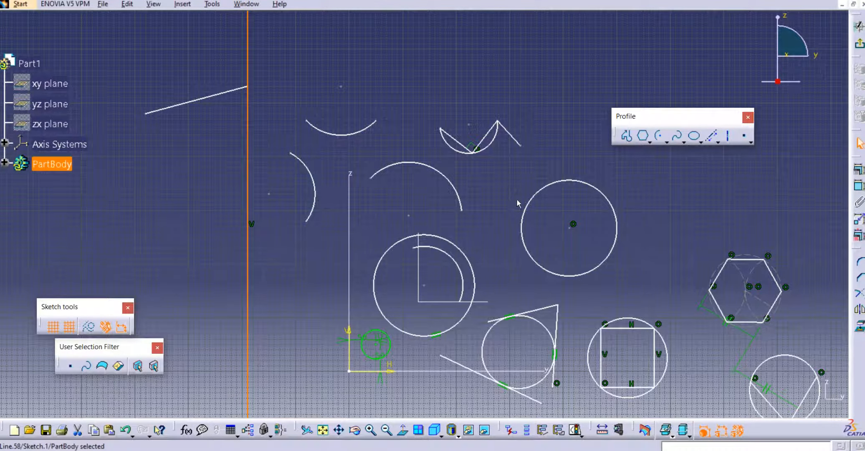
left_click(89, 327)
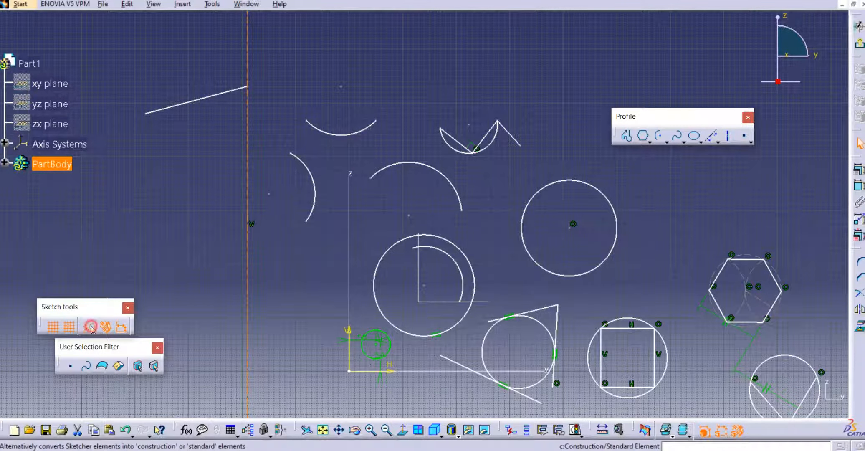
left_click(222, 242)
left_click(248, 193)
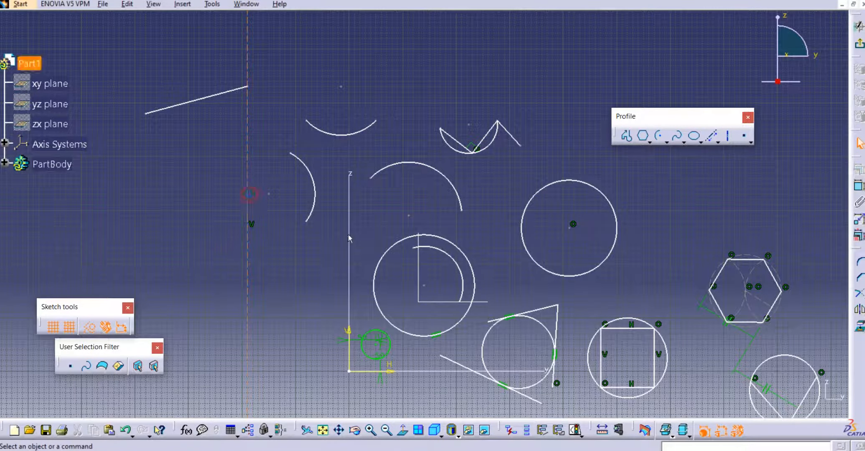
left_click(292, 267)
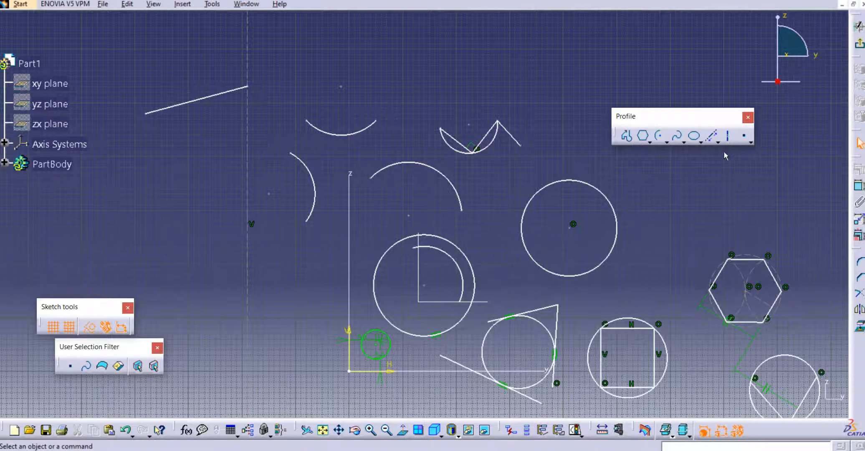
Place a horizontal infinite construction line across the vertical one, below the sloped line
left_click(712, 135)
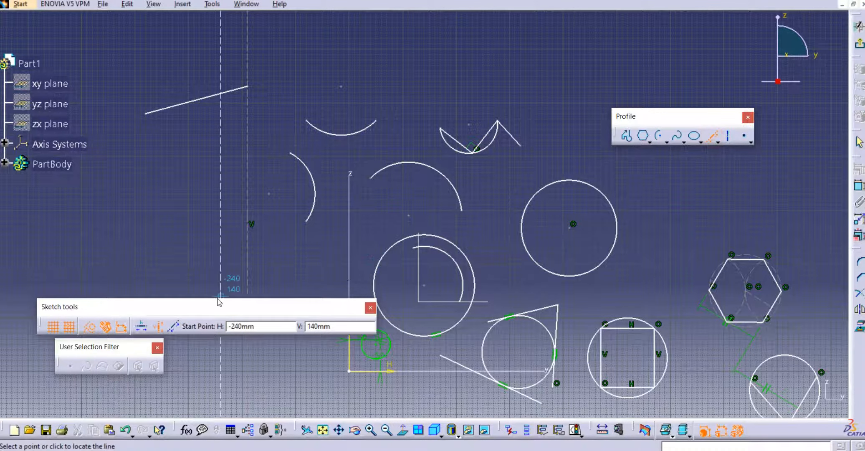
left_click(143, 326)
left_click(211, 212)
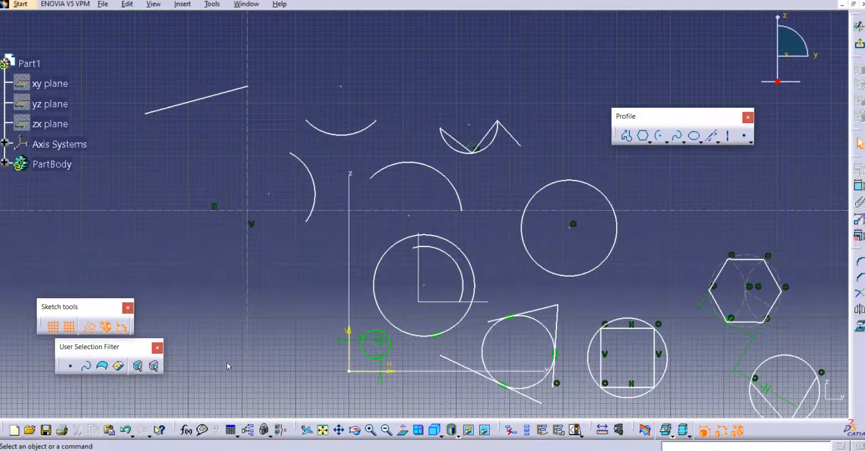
Place an infinite construction line through two points, starting at the intersection of the horizontal and vertical ones and inclined about 42°
left_click(712, 135)
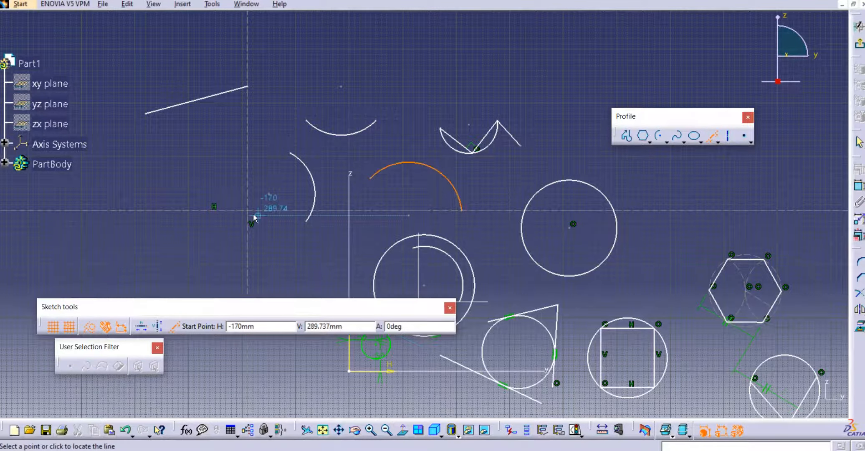
left_click(247, 210)
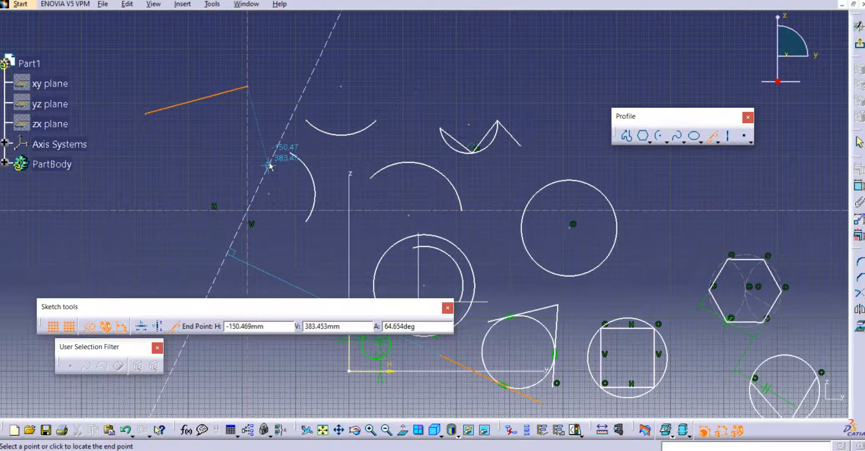
left_click(277, 184)
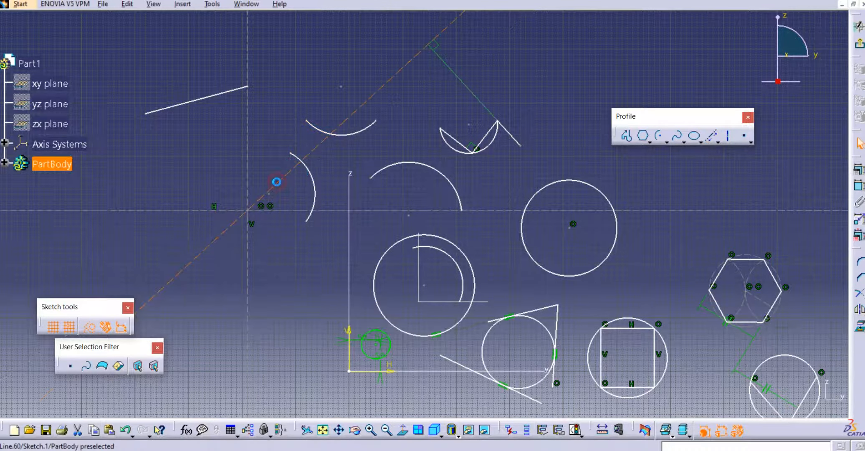
Dimension the angle between the horizontal and inclined infinite construction lines
left_click(859, 186)
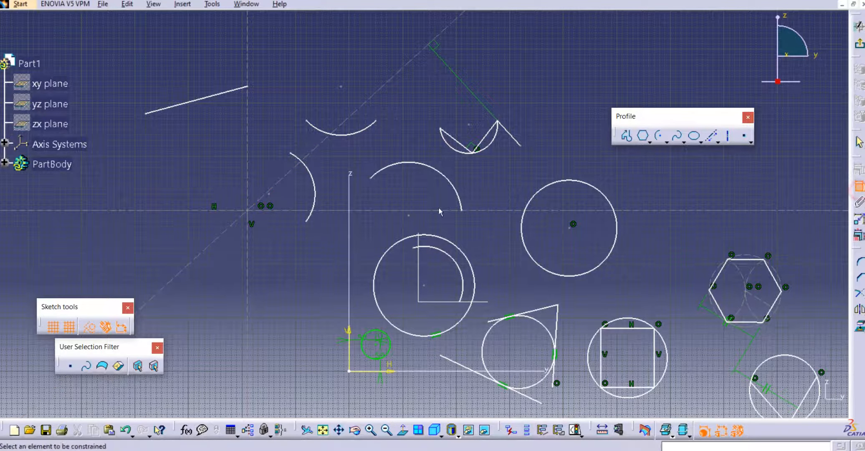
left_click(284, 210)
left_click(285, 177)
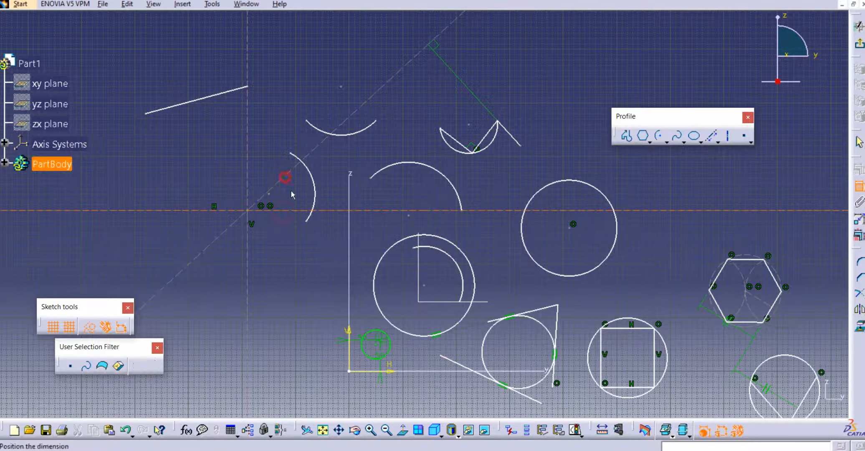
left_click(294, 199)
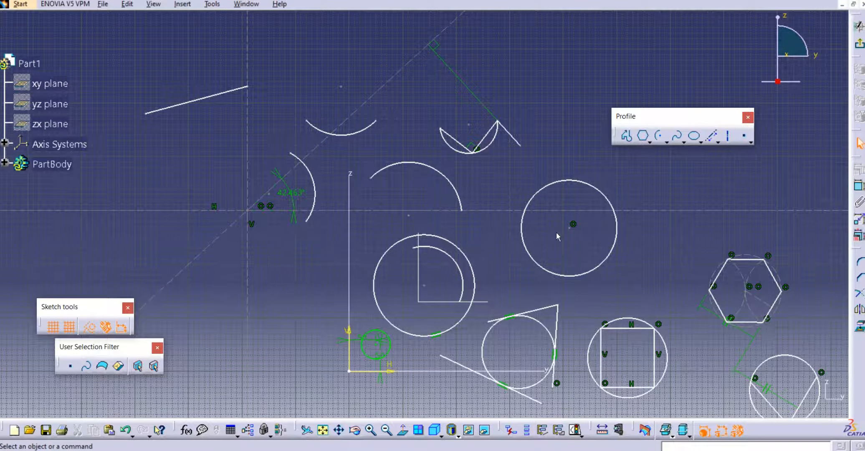
Draw a bi-tangent line between the upward-opening arc and the domed arc beneath it
left_click(719, 143)
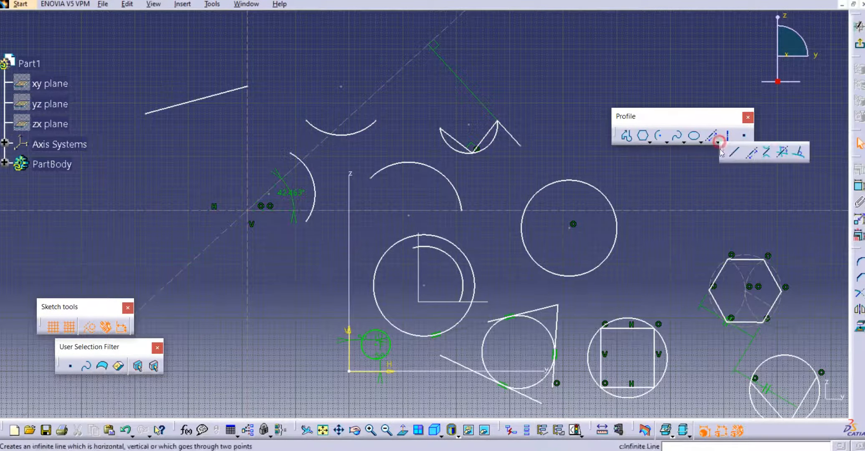
left_click(767, 153)
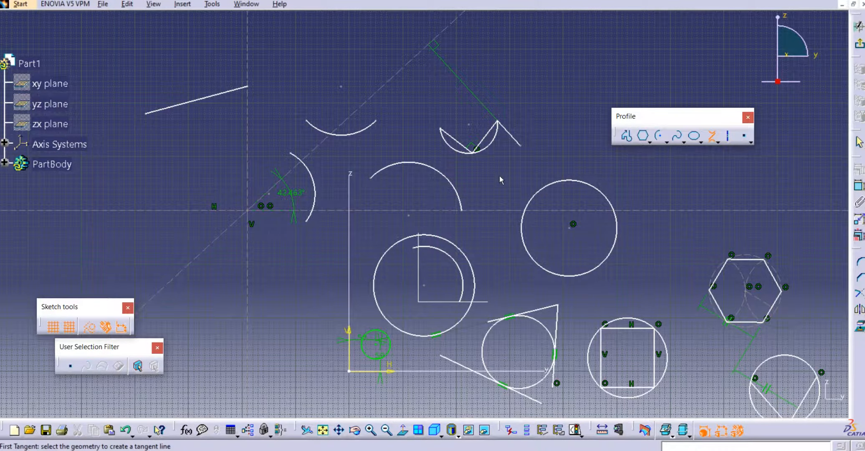
middle_click_drag(501, 180, 411, 187)
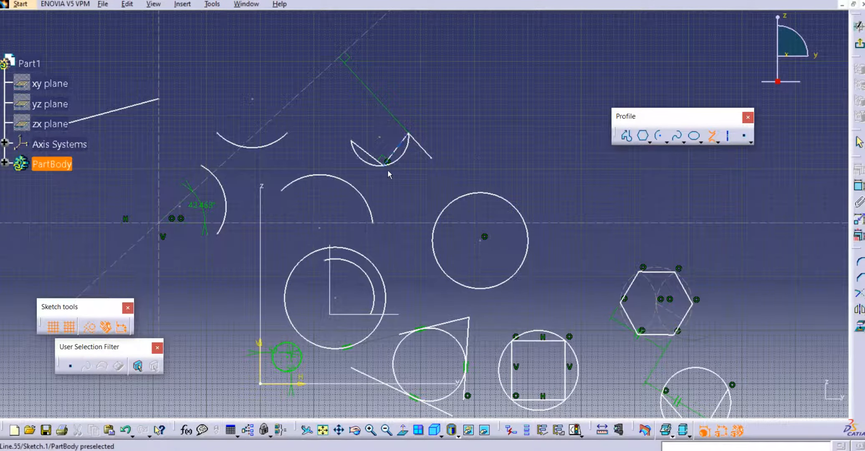
left_click(252, 152)
left_click(349, 184)
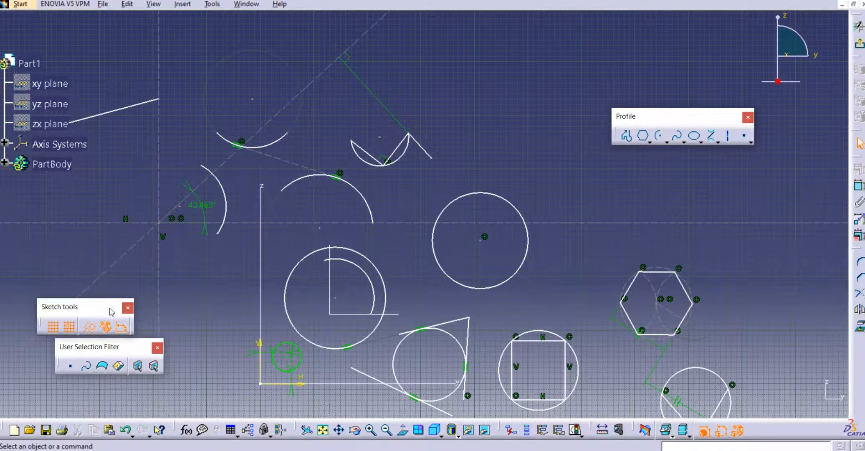
Convert the tangent line between the two arcs into a standard element and turn off construction mode
left_click(285, 160)
left_click(89, 327)
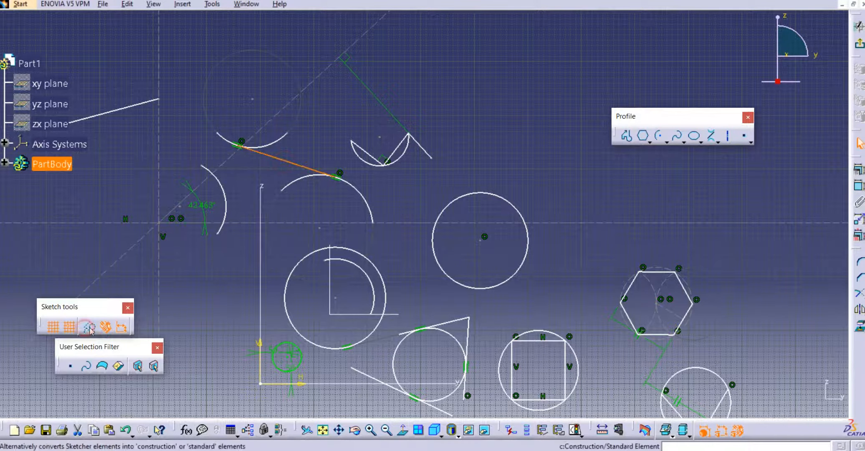
left_click(227, 193)
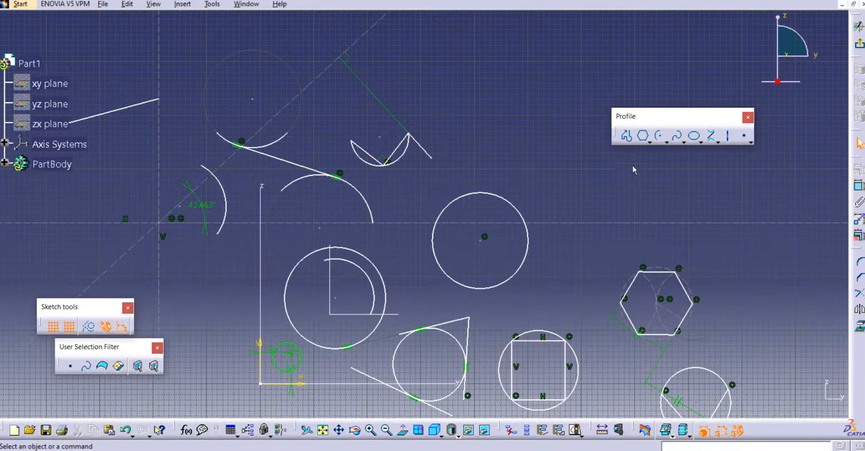
Draw a bi-tangent line between the two large circles, and move it slightly so that both circles change size
left_click(711, 136)
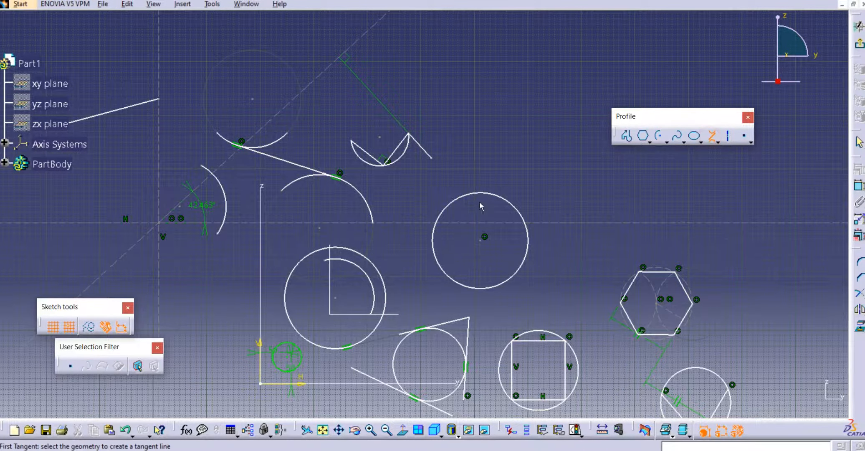
left_click(477, 194)
left_click(359, 344)
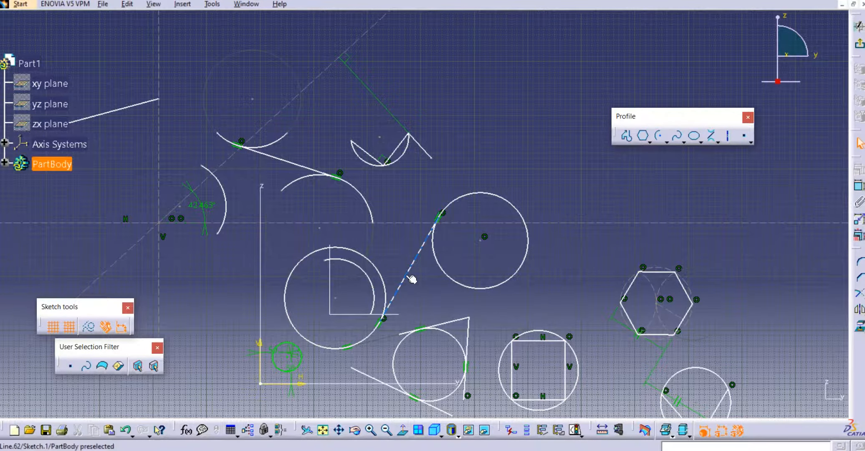
mouse_move(412, 284)
left_mouse_down()
mouse_move(410, 246)
mouse_move(410, 284)
left_mouse_up()
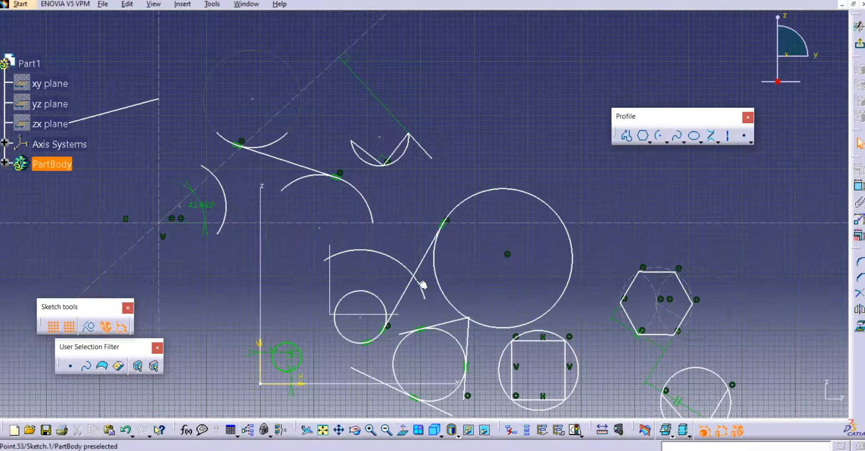
Create a bisecting line between the two chords that meet inside the circle below the hexagon
left_click(717, 141)
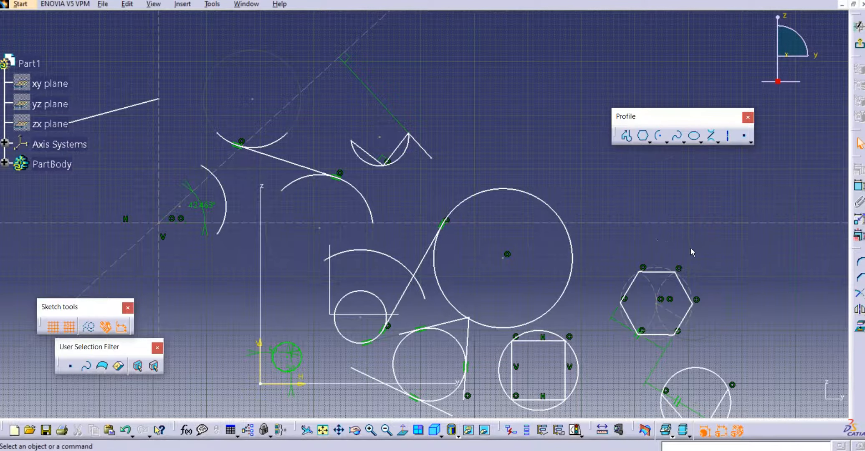
mouse_move(691, 247)
middle_mouse_down()
mouse_move(579, 167)
mouse_move(539, 171)
middle_mouse_up()
mouse_move(563, 366)
middle_mouse_down()
mouse_move(557, 340)
mouse_move(583, 306)
middle_mouse_up()
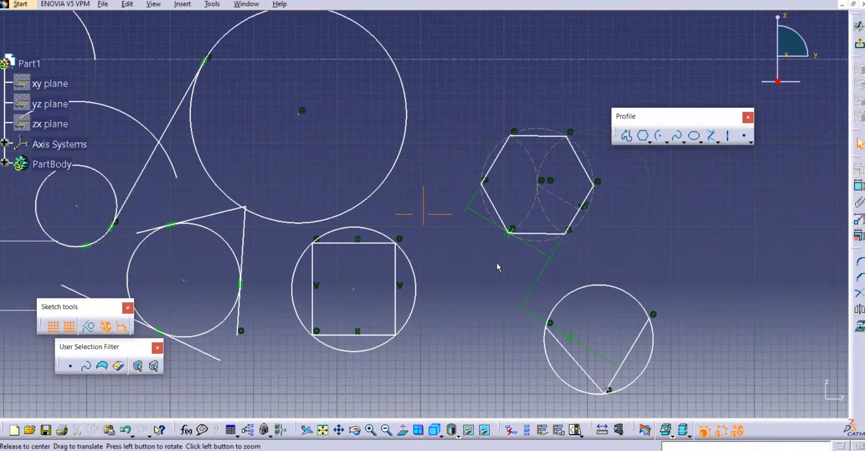
middle_click(505, 252)
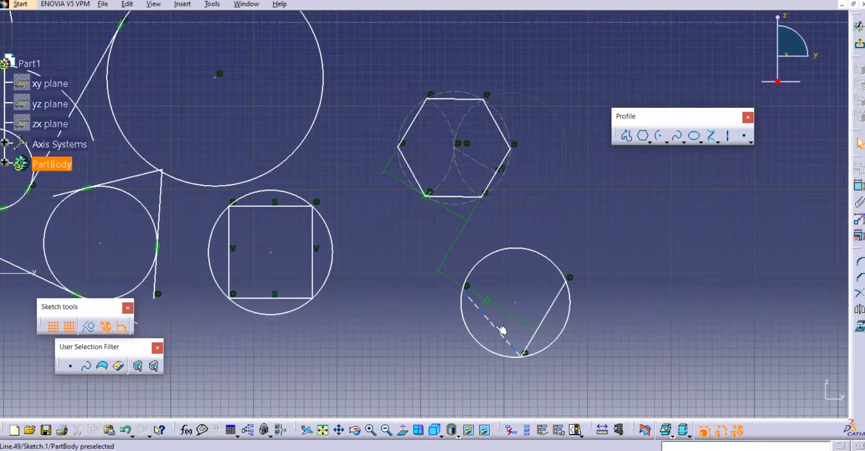
left_click(717, 143)
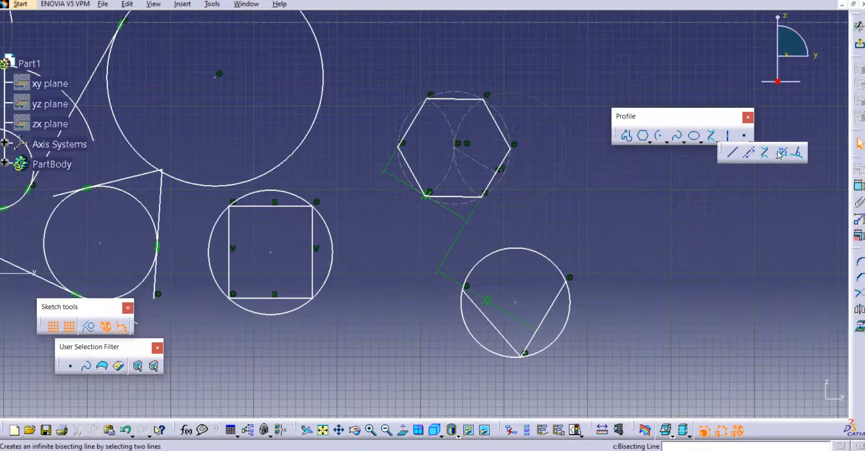
left_click(780, 153)
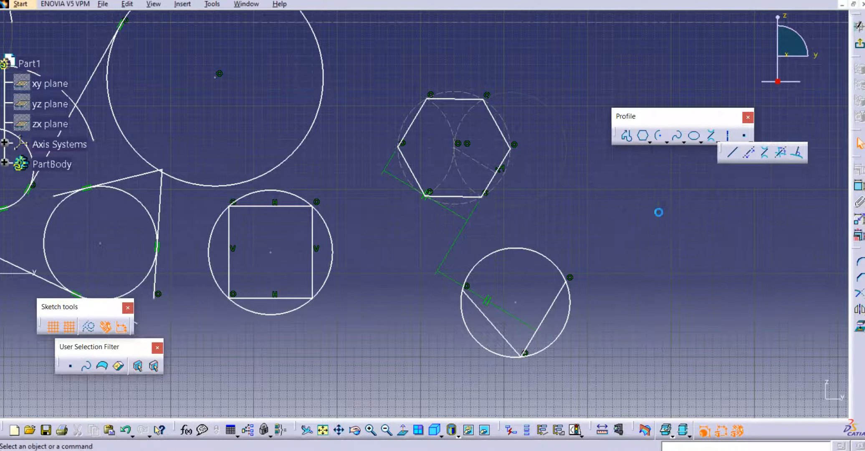
left_click(506, 340)
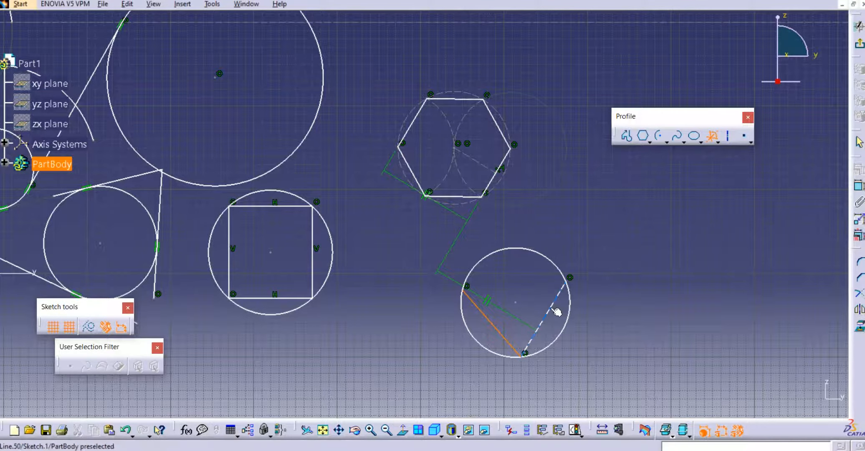
left_click(543, 314)
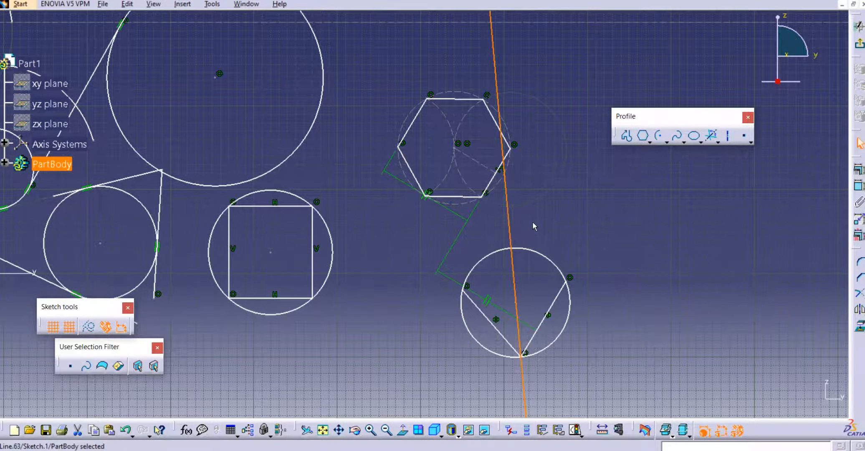
middle_click_drag(533, 221, 558, 242)
left_click(558, 242)
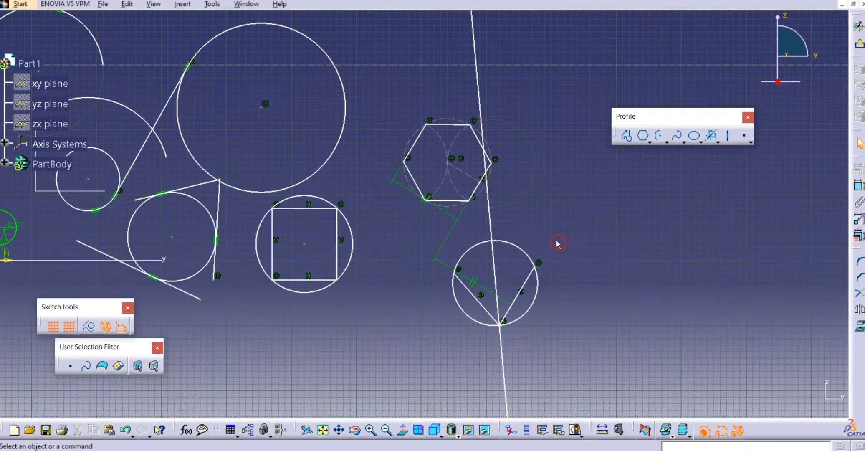
Draw a line normal to the circle below the hexagon, starting on its upper edge and extending upward past the hexagon
left_click(717, 142)
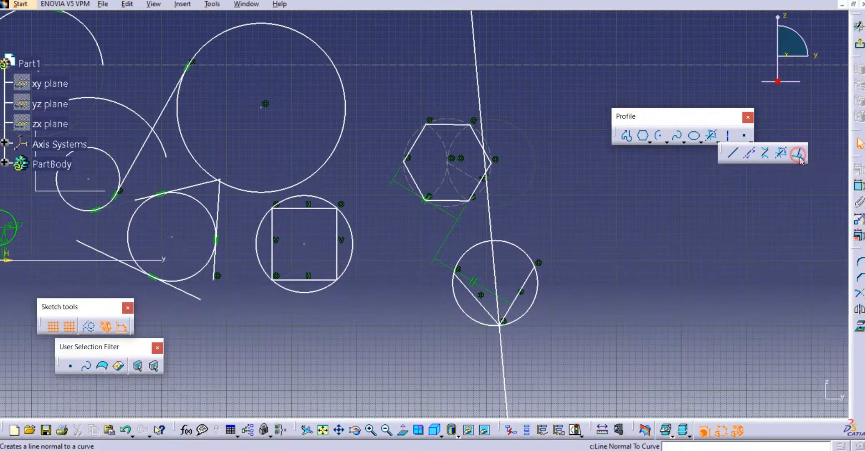
left_click(799, 156)
mouse_move(550, 220)
middle_mouse_down()
mouse_move(608, 270)
mouse_move(616, 266)
middle_mouse_up()
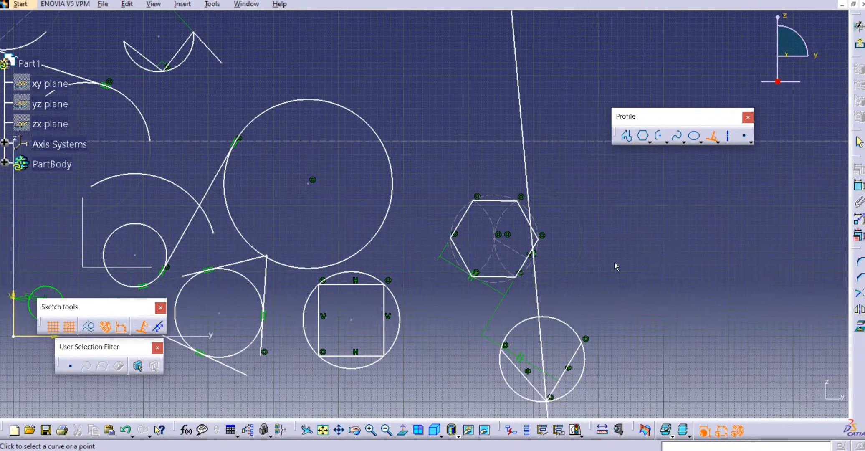
left_click(550, 317)
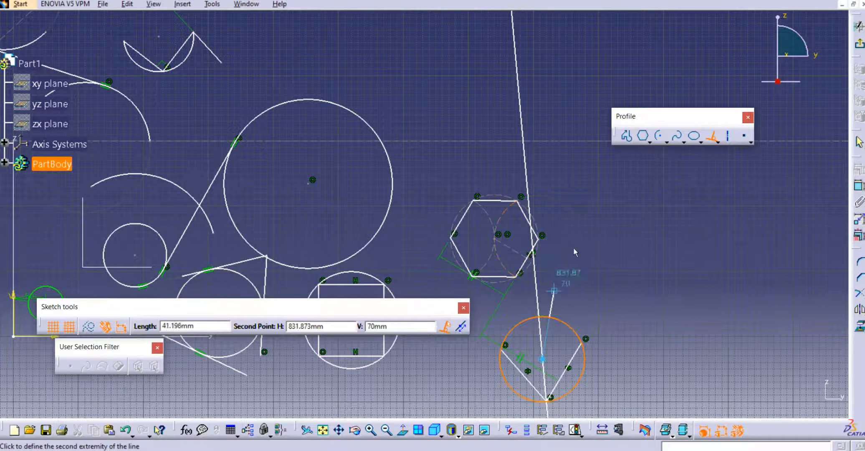
left_click(591, 180)
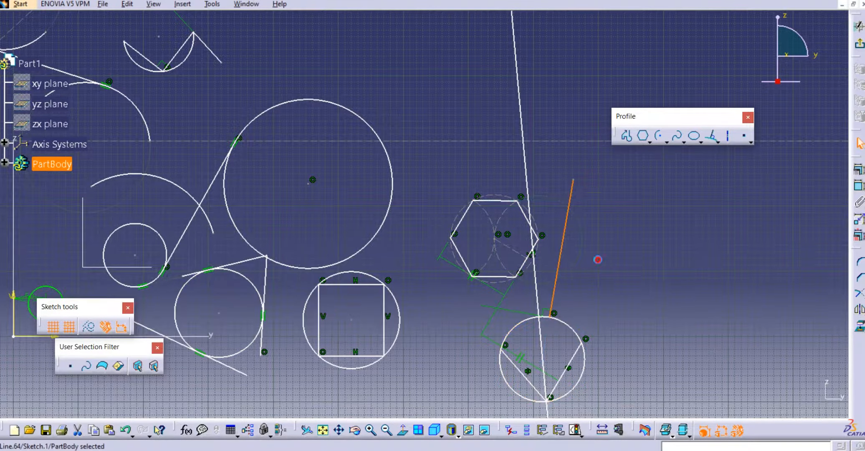
left_click(598, 259)
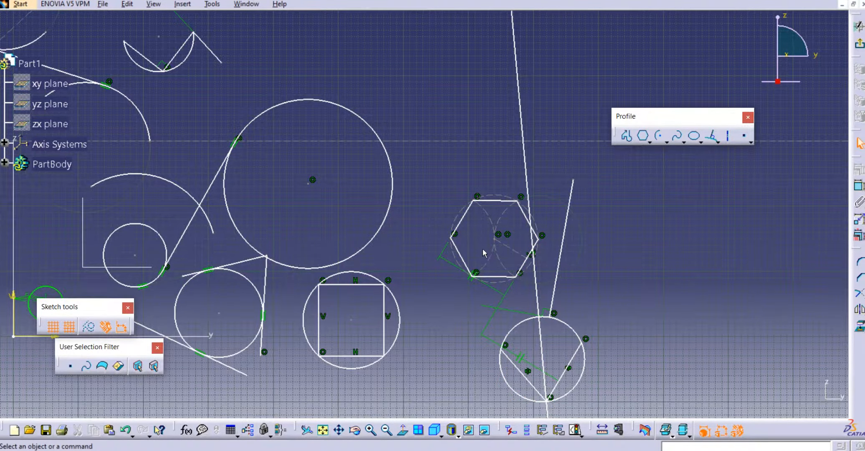
left_click(718, 142)
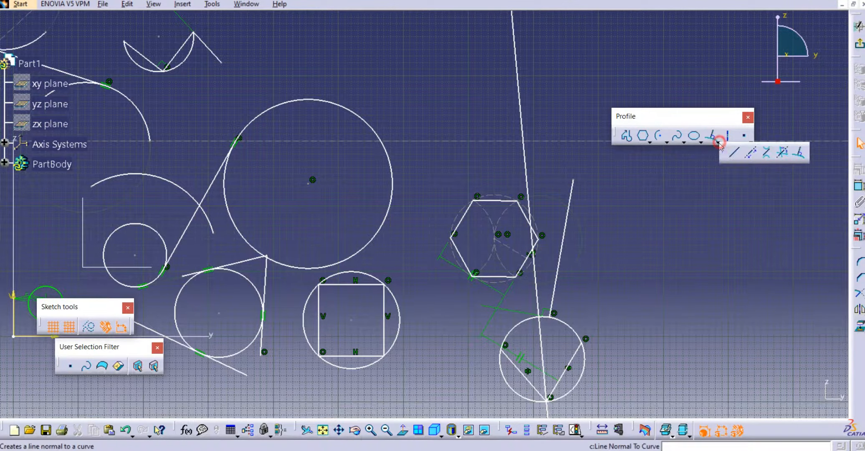
left_click(710, 201)
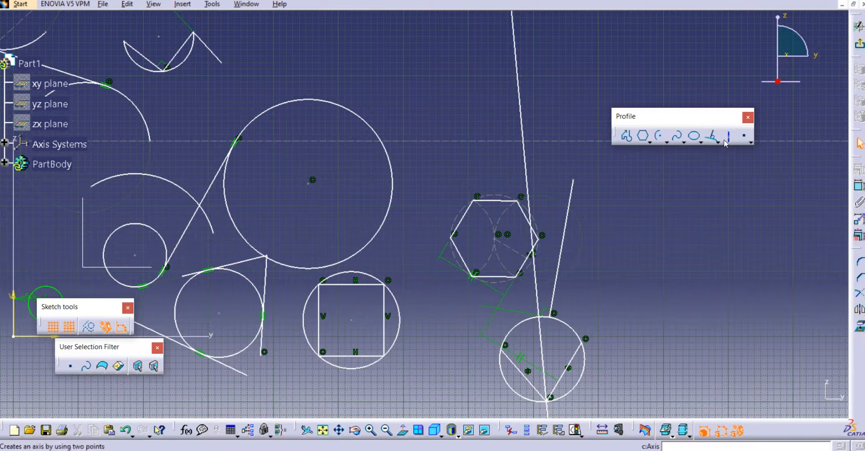
left_click(752, 142)
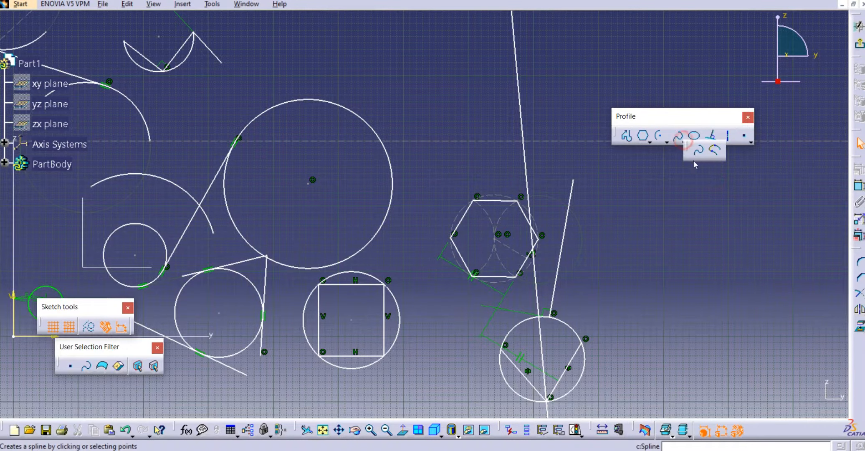
left_click(660, 177)
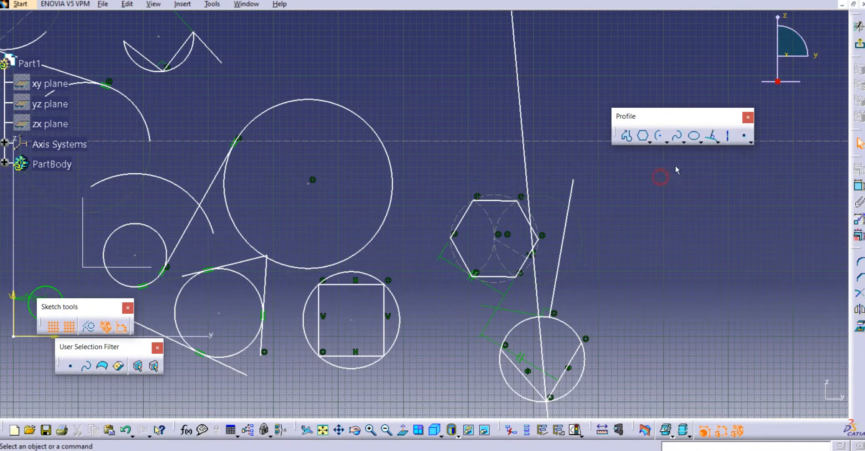
left_click(695, 137)
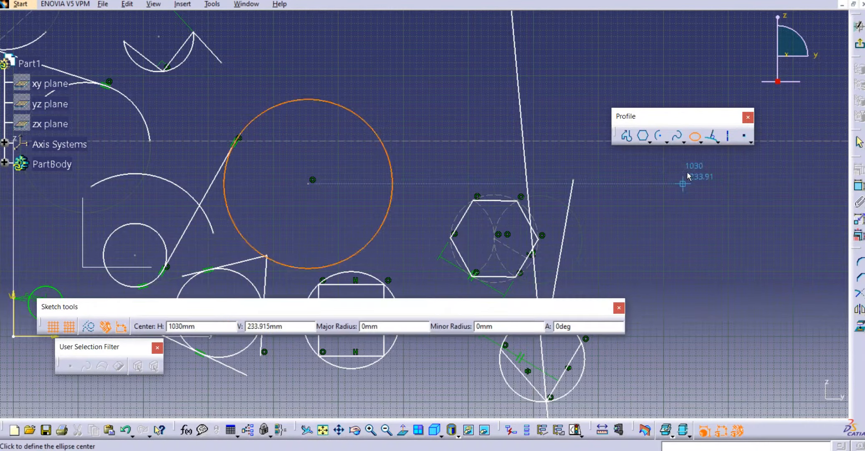
left_click(694, 140)
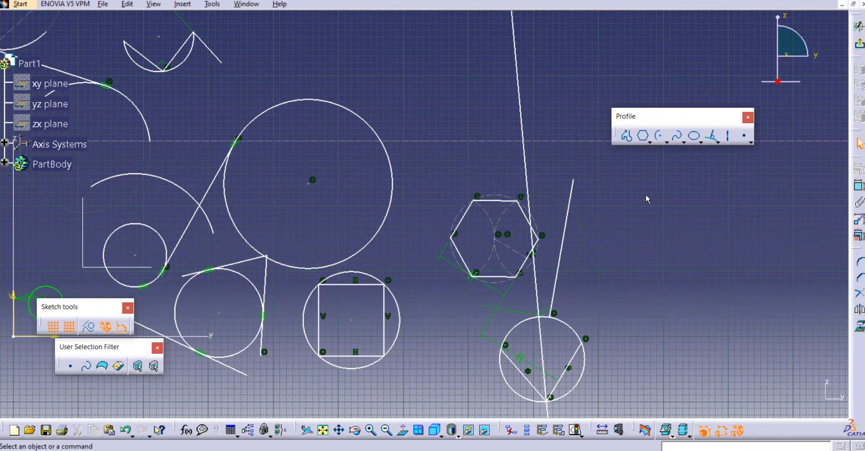